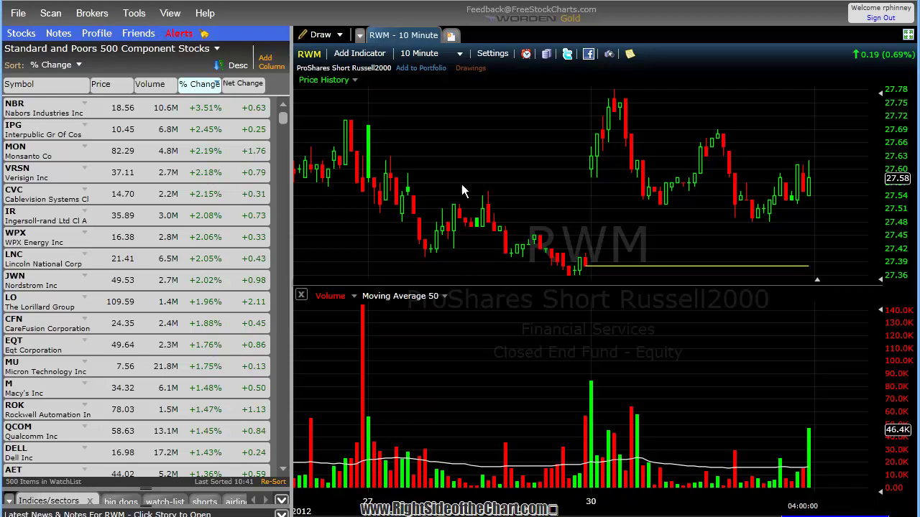
Show the scrolling ticker above the workspace and hide it again.
click(173, 15)
click(216, 35)
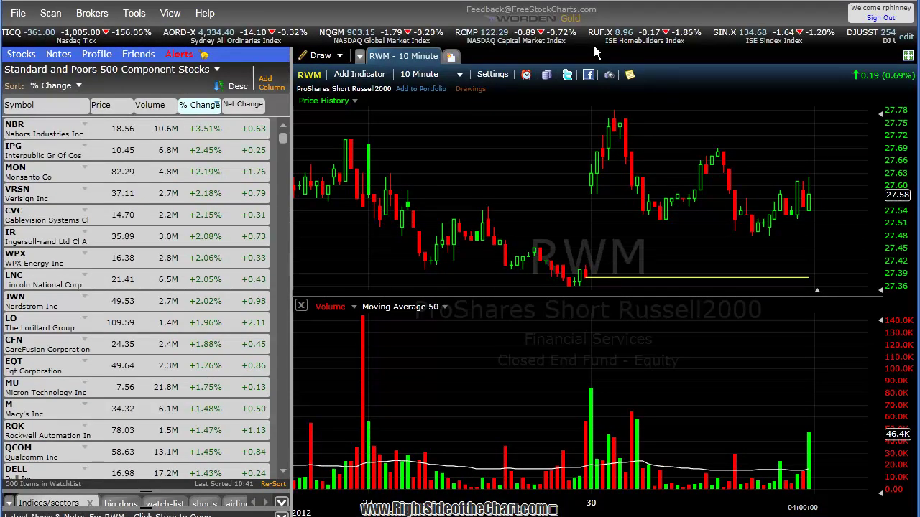
click(172, 15)
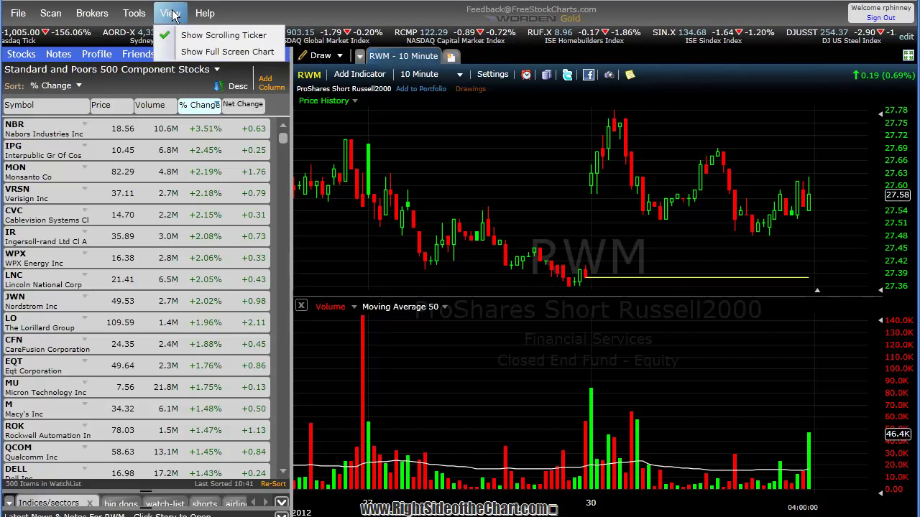
click(202, 35)
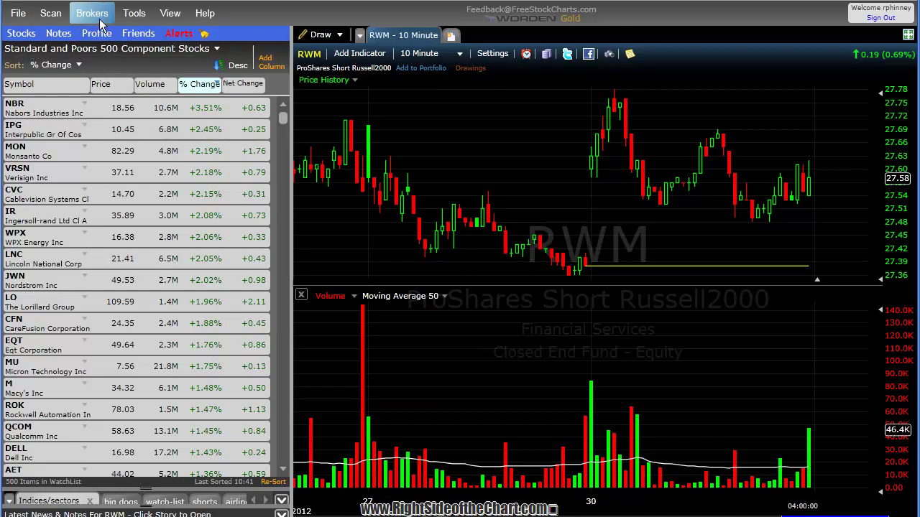
Create a new layout without saving the changes to layout1, and expand the RWM chart to full screen.
click(15, 13)
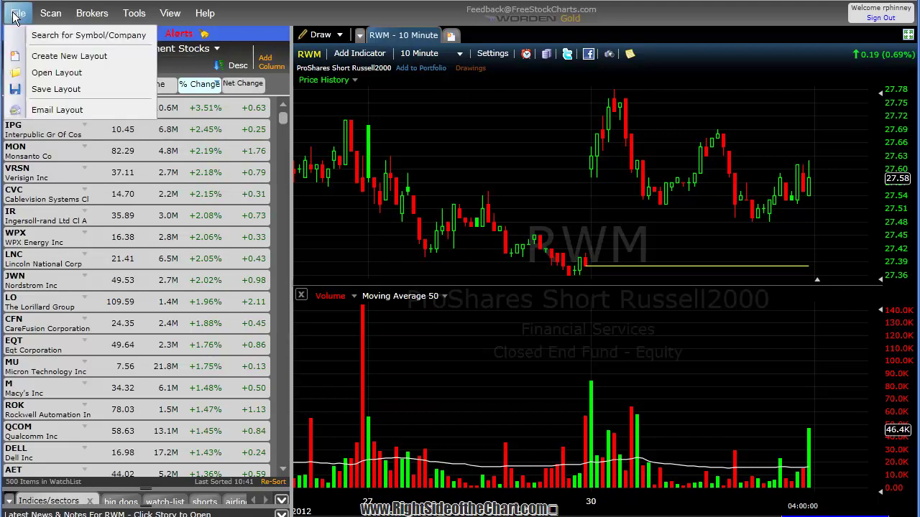
click(43, 62)
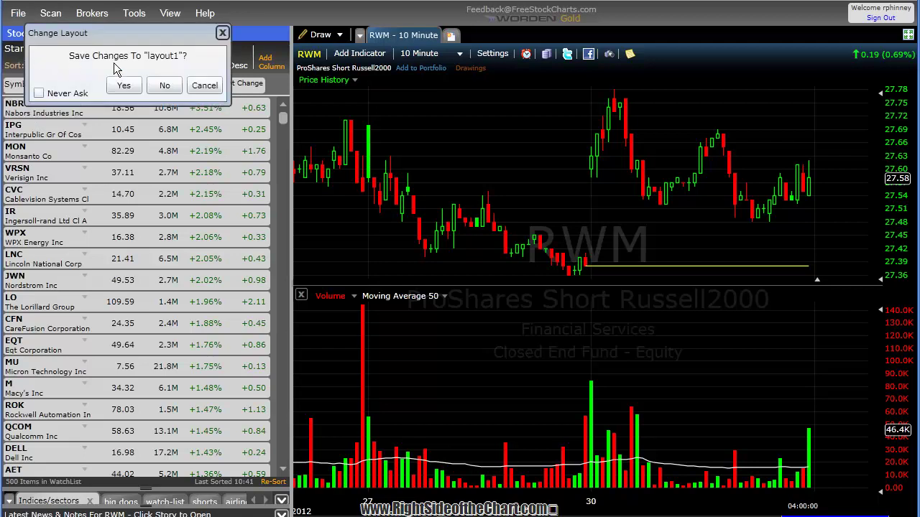
click(167, 87)
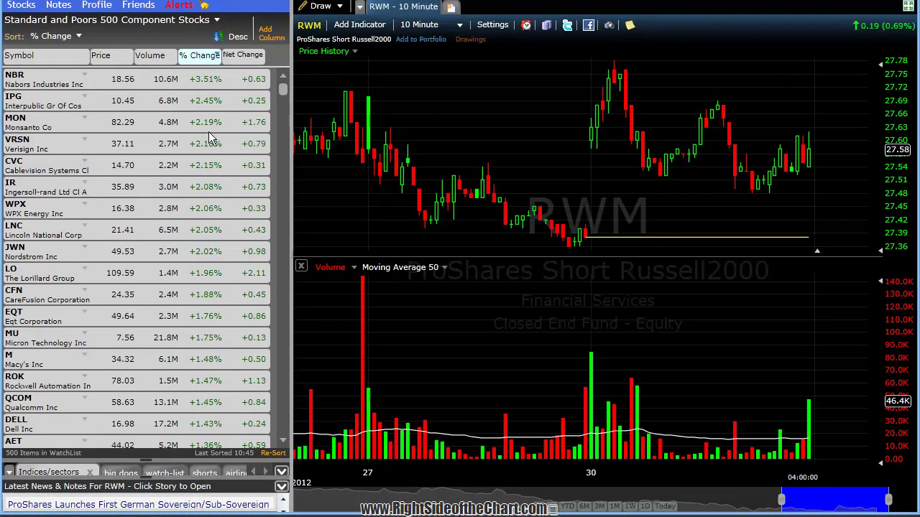
click(908, 6)
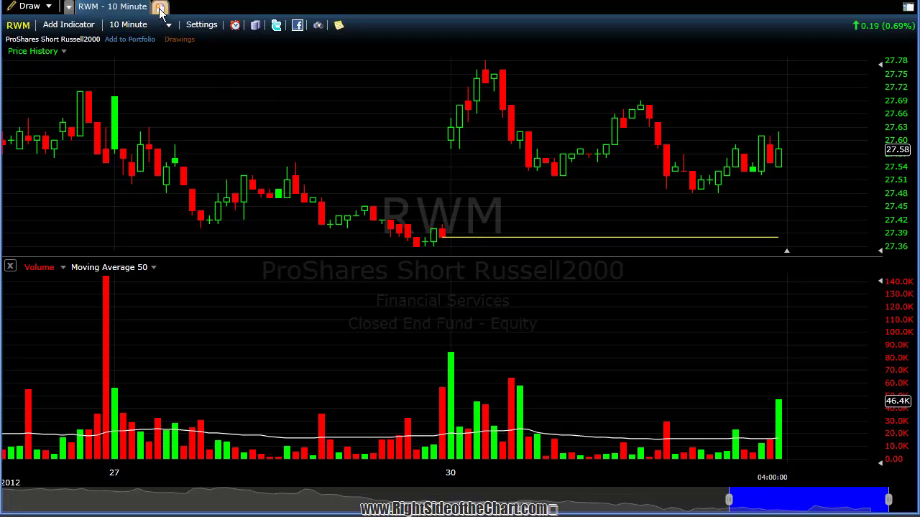
Set the RWM chart's time frame to Weekly.
click(124, 28)
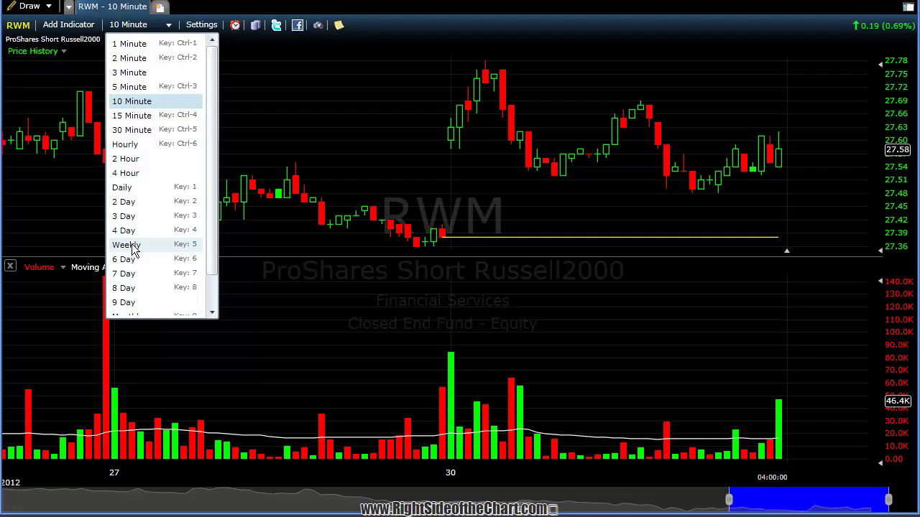
click(133, 246)
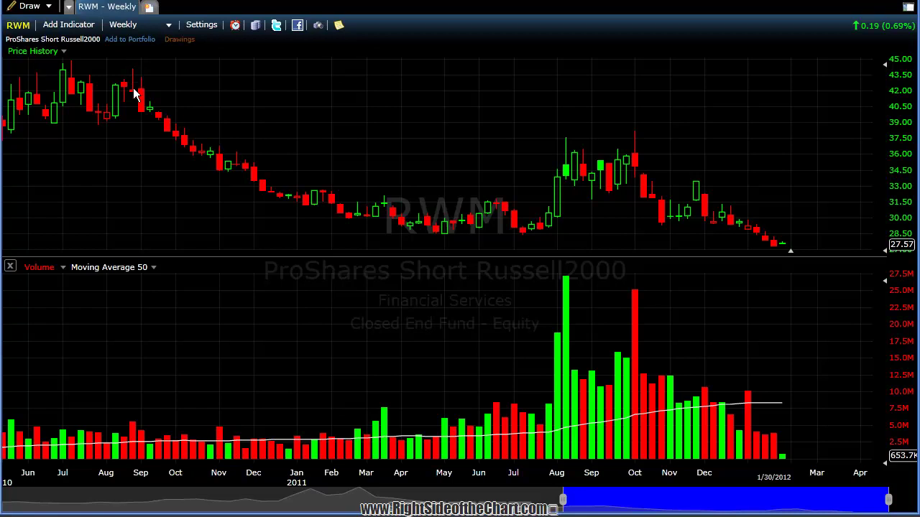
click(128, 26)
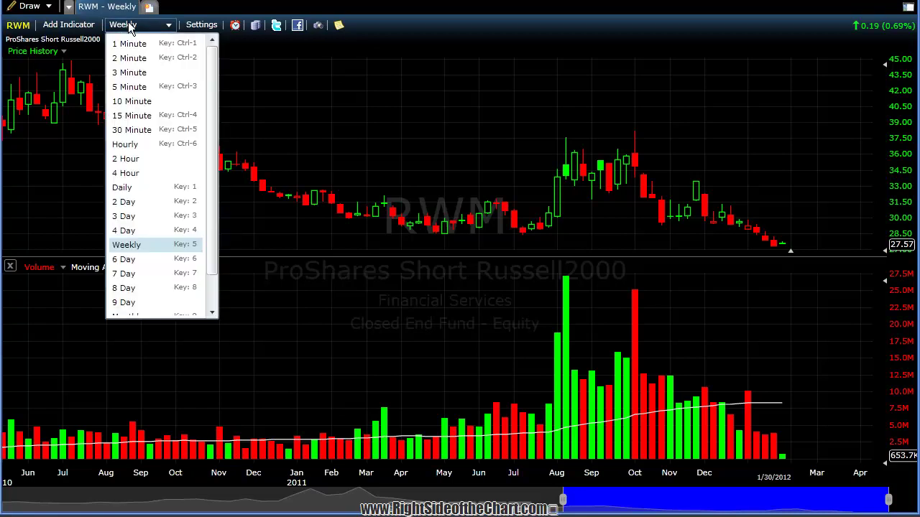
click(135, 248)
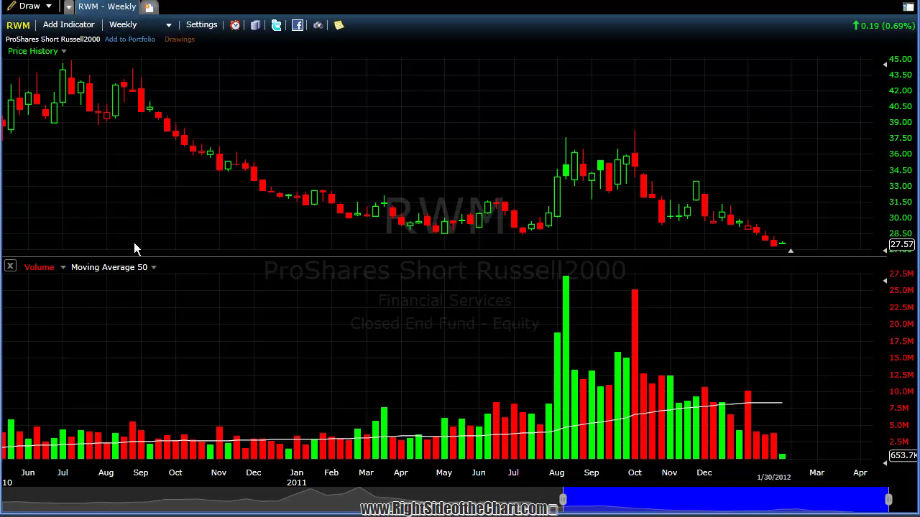
Add a second RWM chart to the layout and set its time frame to Daily.
click(150, 9)
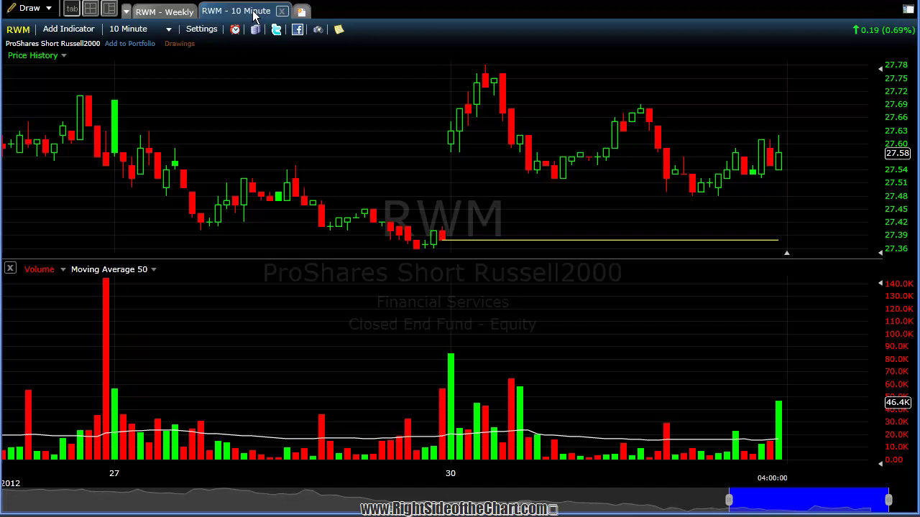
click(254, 16)
click(156, 33)
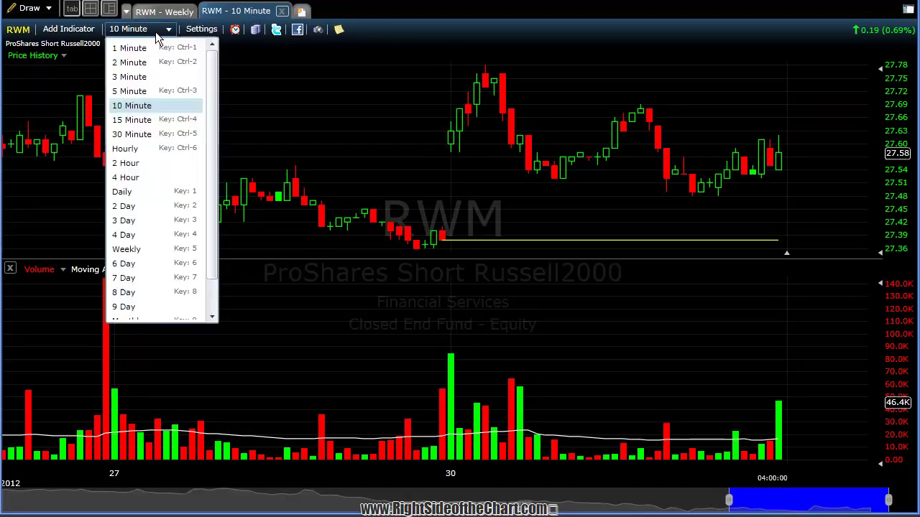
click(133, 193)
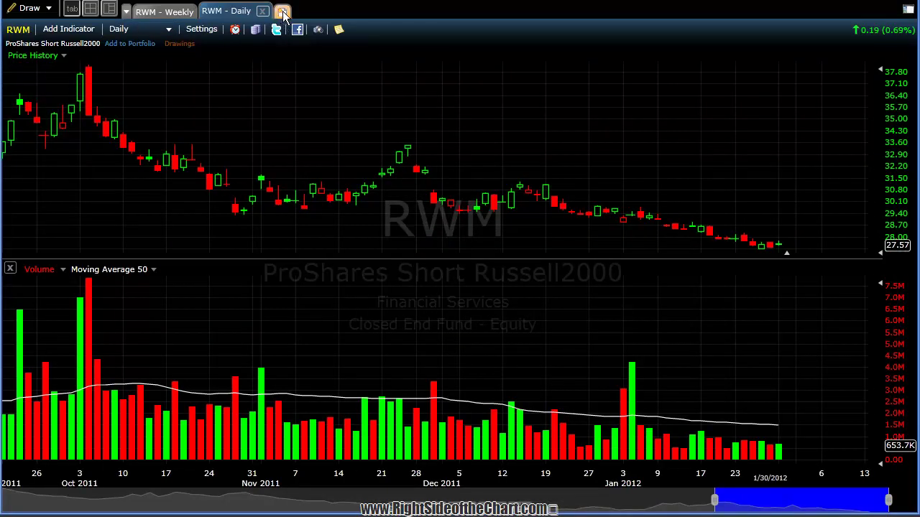
Add a third RWM chart to the layout and set its time frame to Hourly.
click(283, 12)
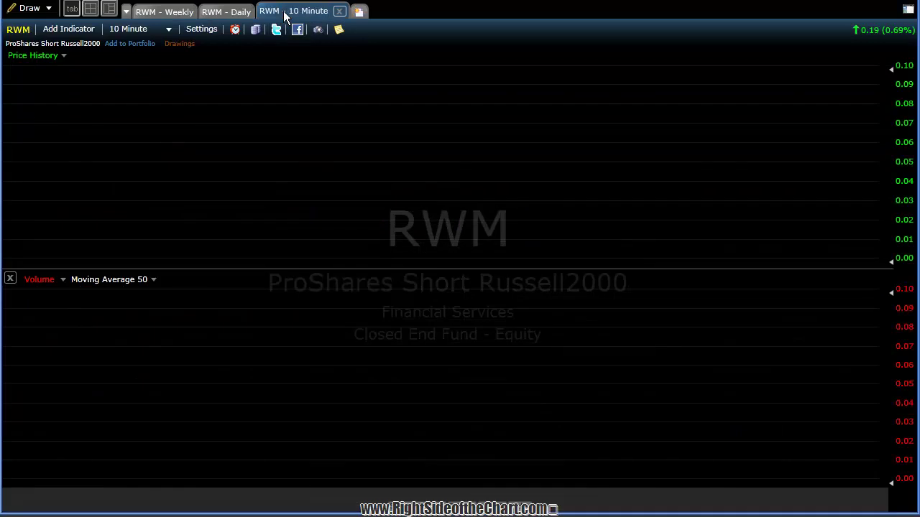
click(161, 31)
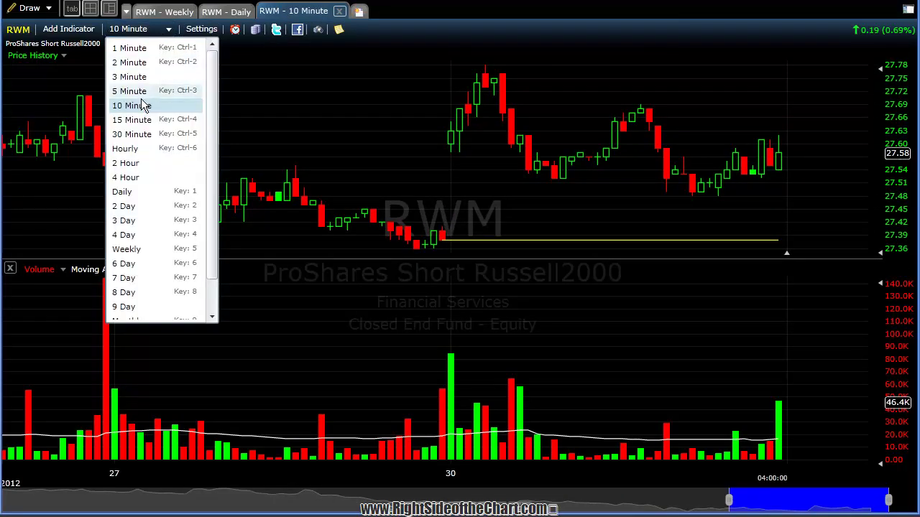
click(139, 149)
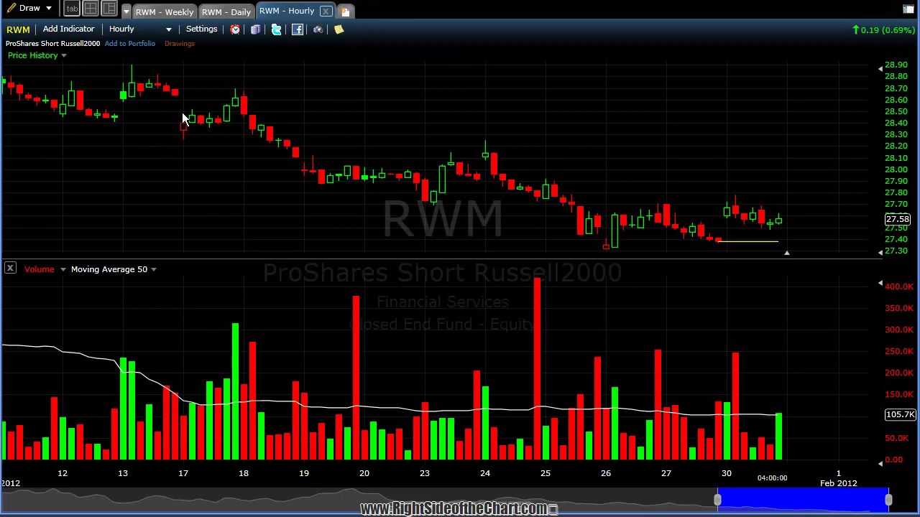
Add a fourth RWM chart to the layout and set its time frame to 1 Minute.
click(345, 11)
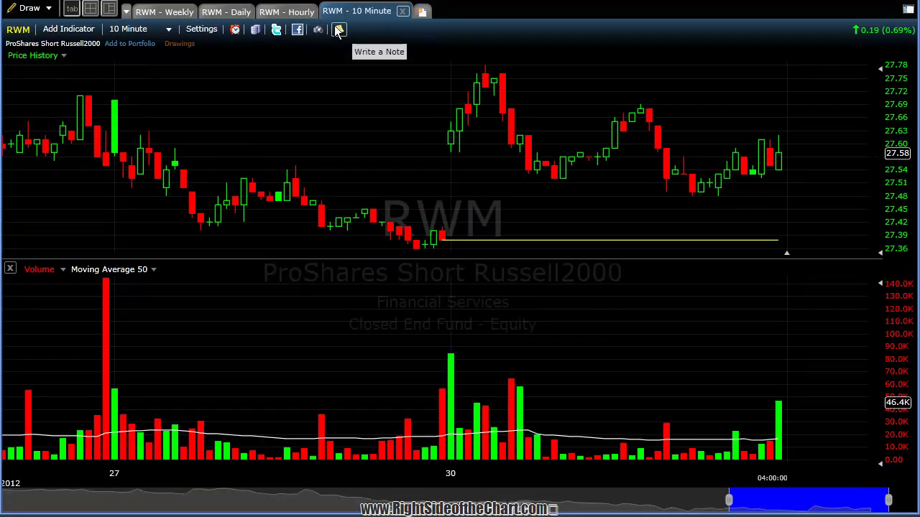
click(157, 29)
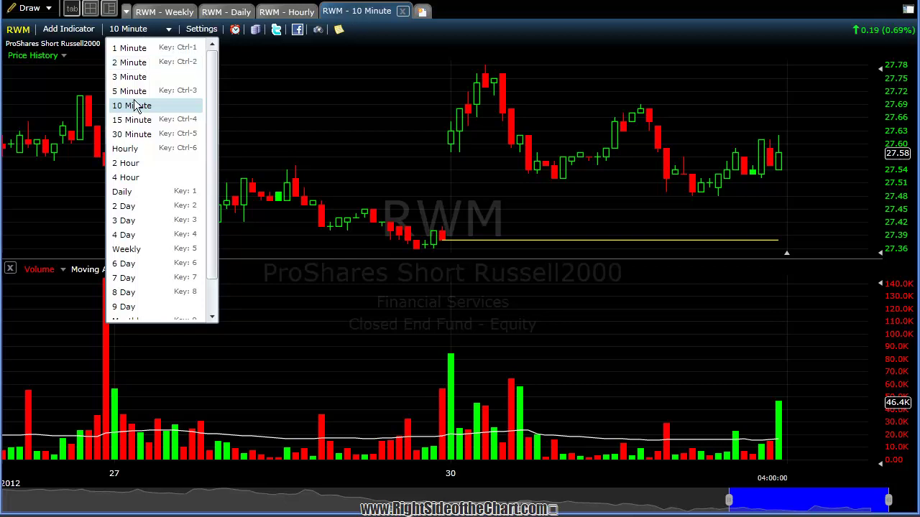
click(140, 49)
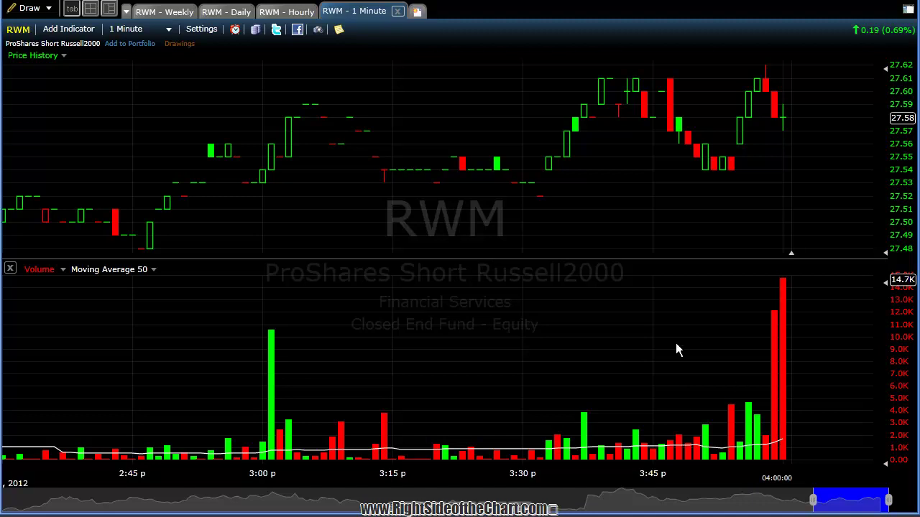
Enlarge the price pane of the 1-minute chart by shrinking the volume pane to a thin strip.
drag(604, 259, 604, 394)
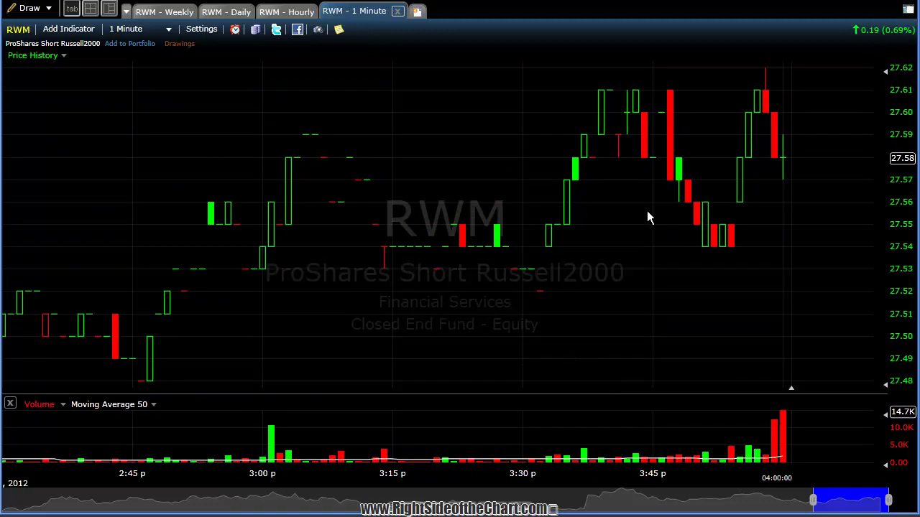
scroll(498, 291, down, 5)
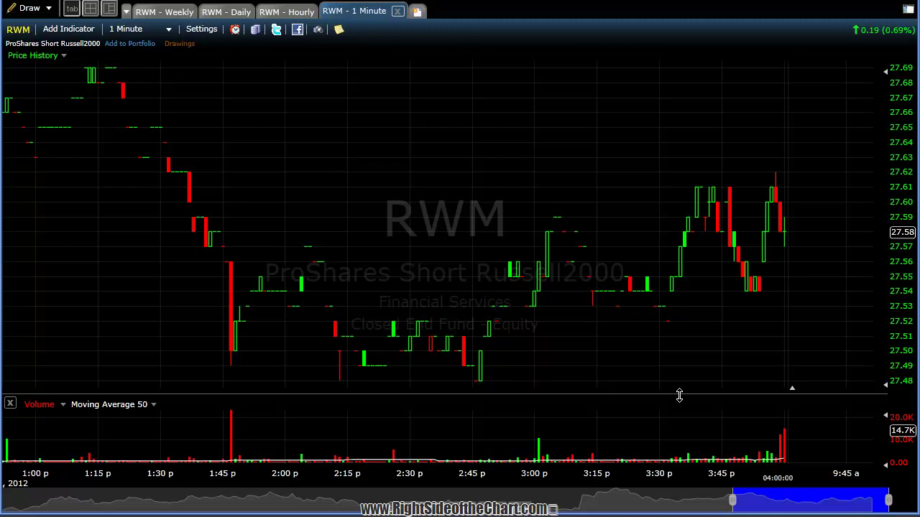
drag(680, 394, 672, 414)
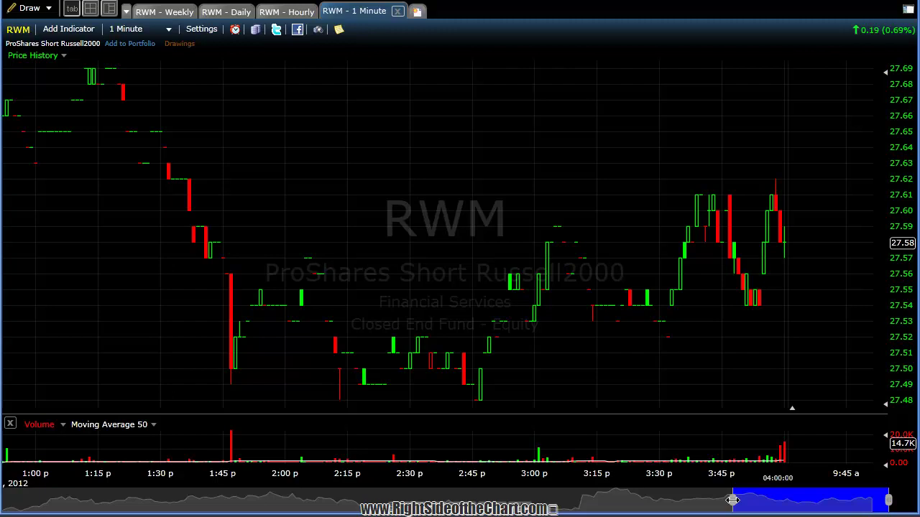
Widen the 1-minute chart's visible time range to cover all of its available history.
drag(733, 500, 3, 504)
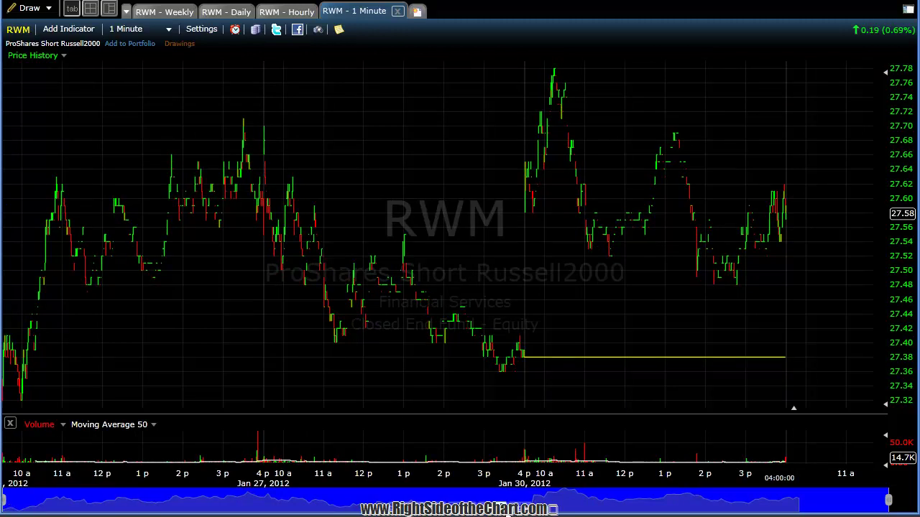
click(517, 509)
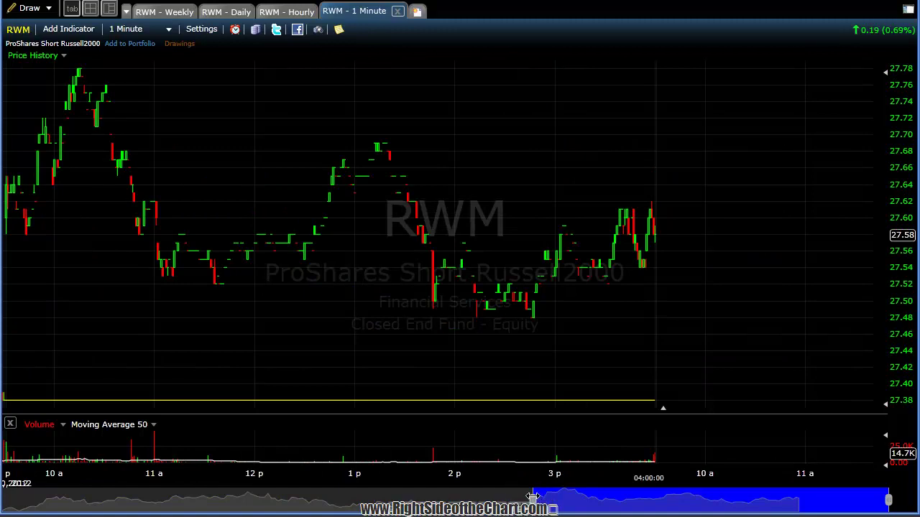
drag(533, 496, 4, 497)
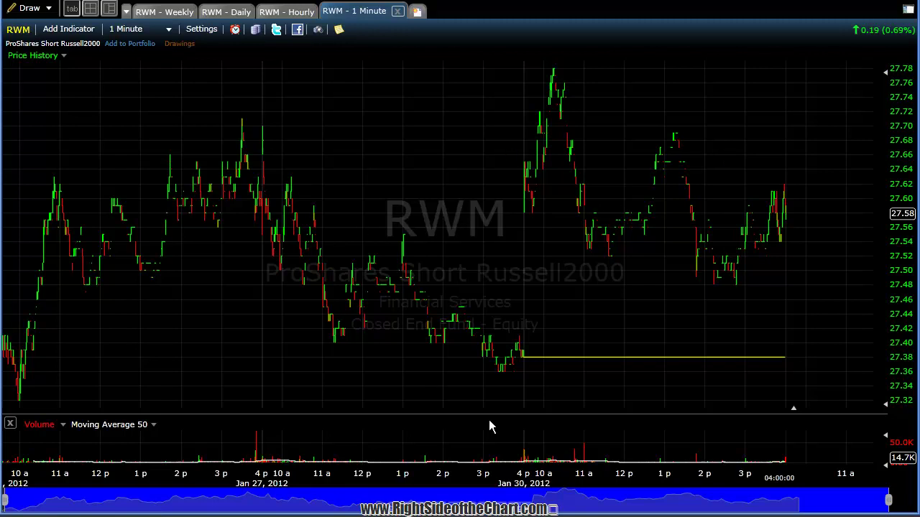
On the hourly RWM chart, shrink the volume pane and add the MACD indicator.
click(291, 12)
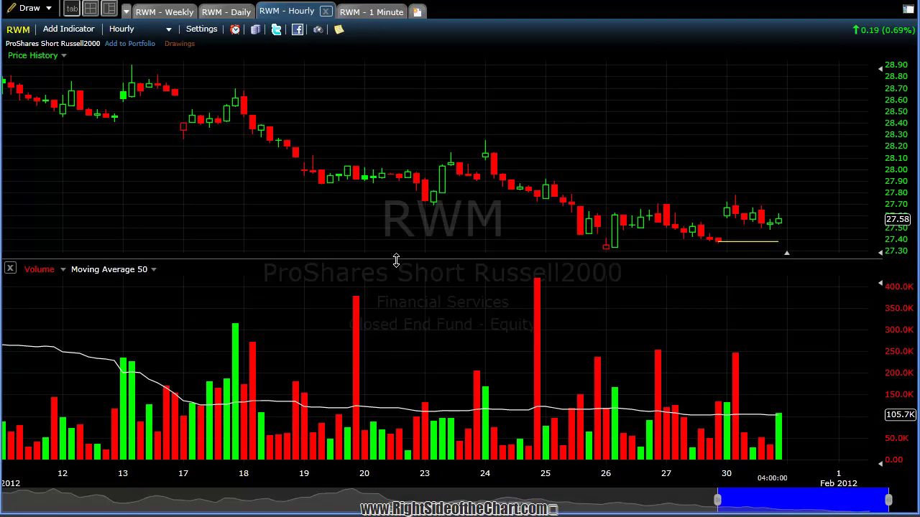
drag(396, 260, 402, 404)
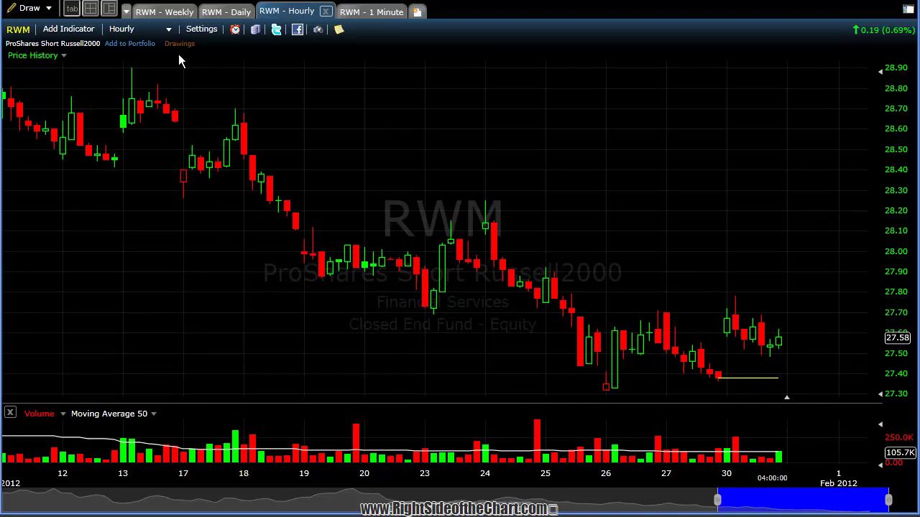
click(82, 31)
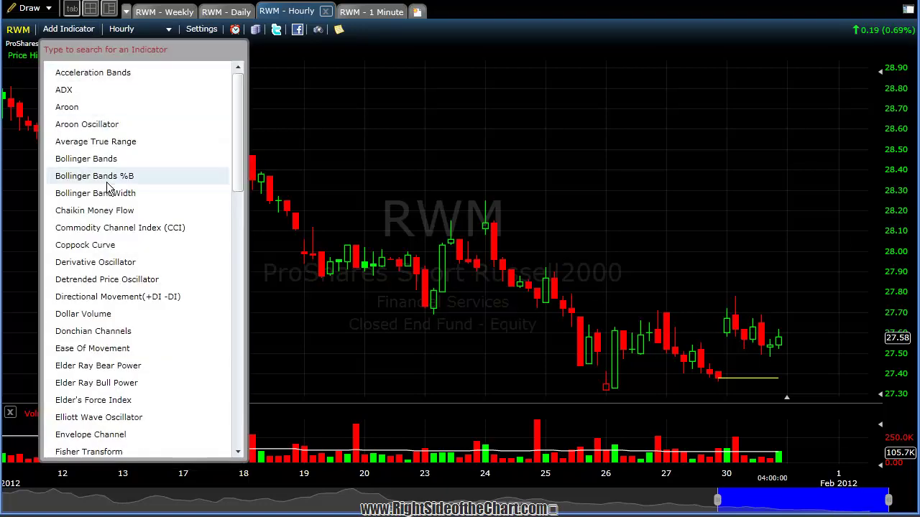
click(237, 434)
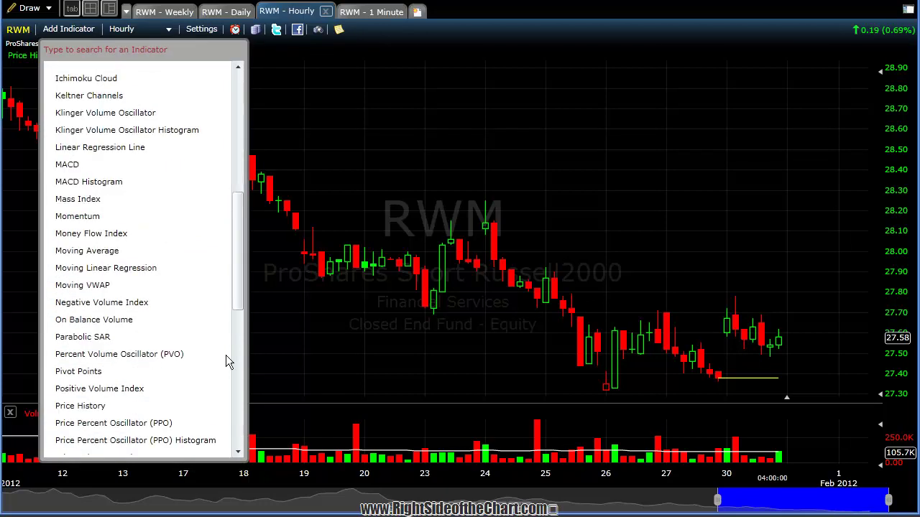
click(77, 169)
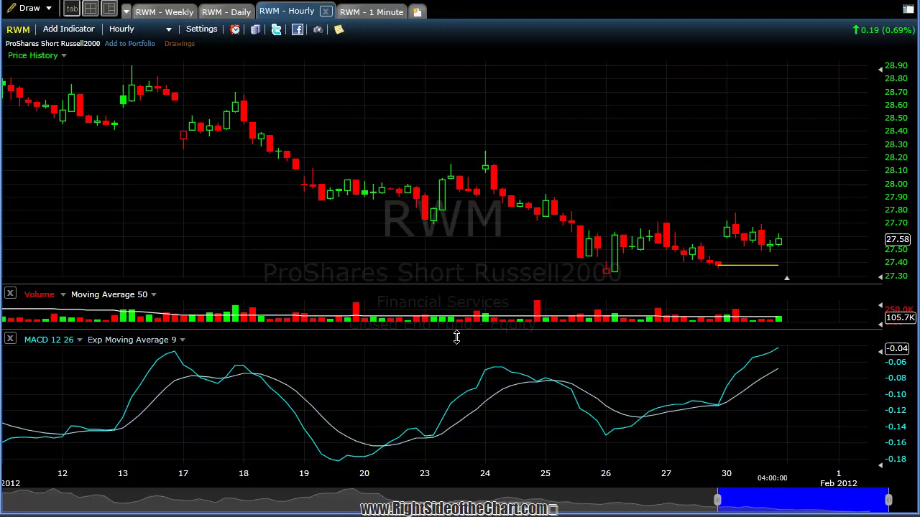
Reduce the MACD pane's height on the hourly chart and remove the volume pane.
drag(456, 328, 456, 404)
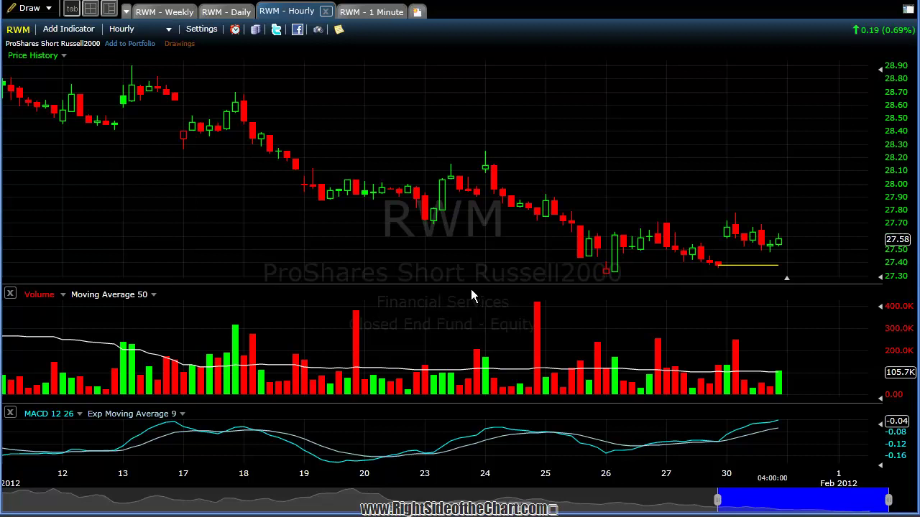
drag(469, 284, 470, 307)
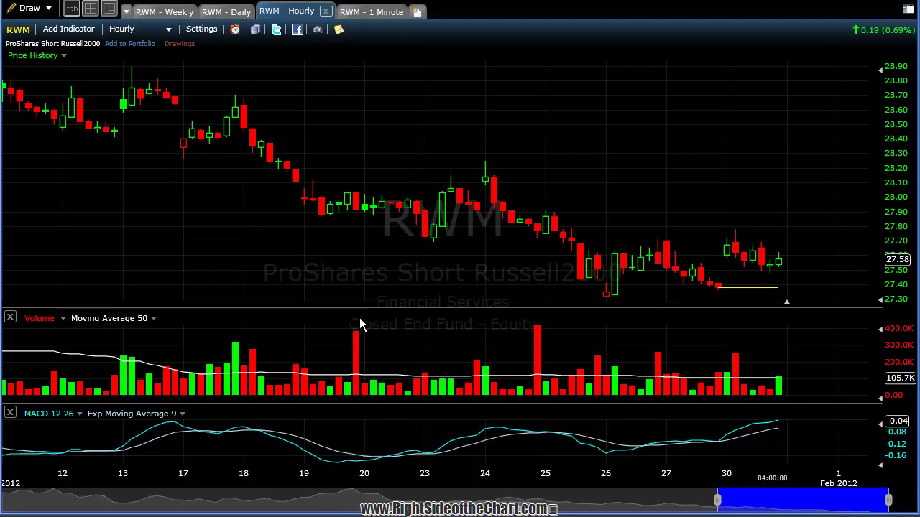
click(11, 319)
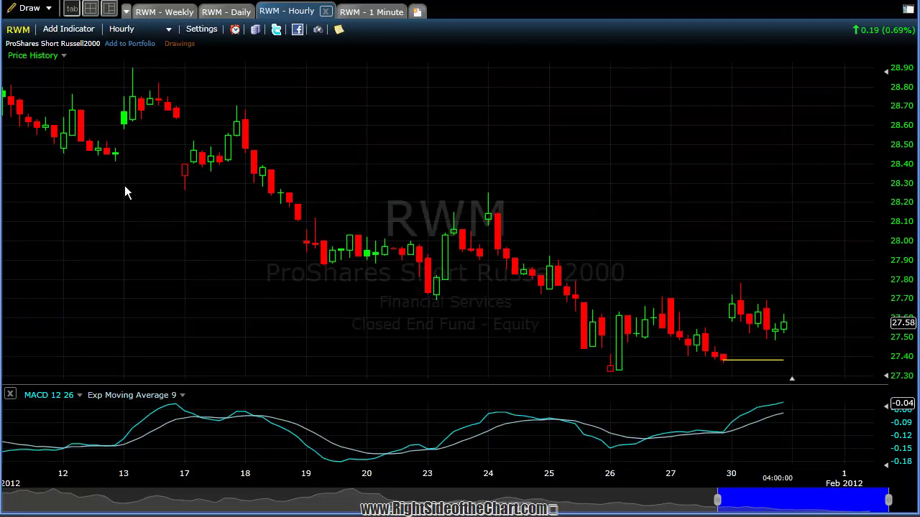
Add the Volume indicator to the hourly chart, and shrink the volume and MACD panes to enlarge the price pane.
click(68, 29)
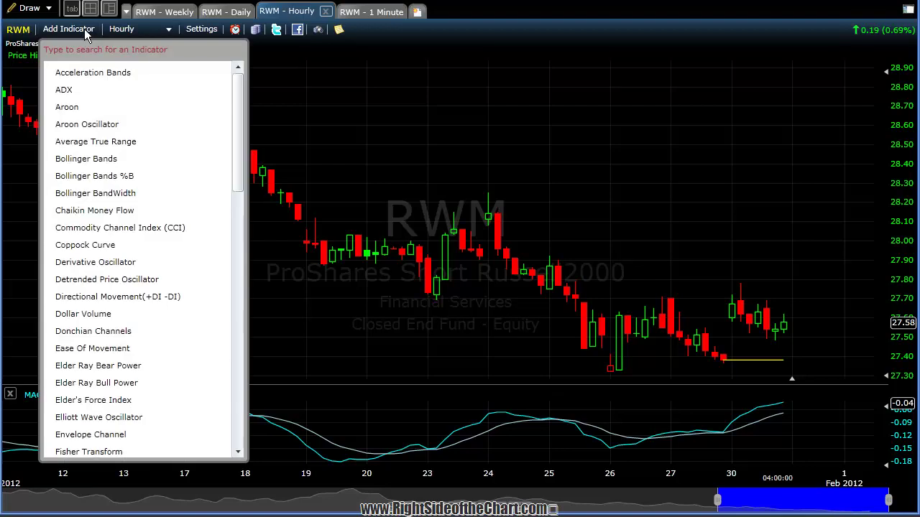
scroll(236, 377, down, 15)
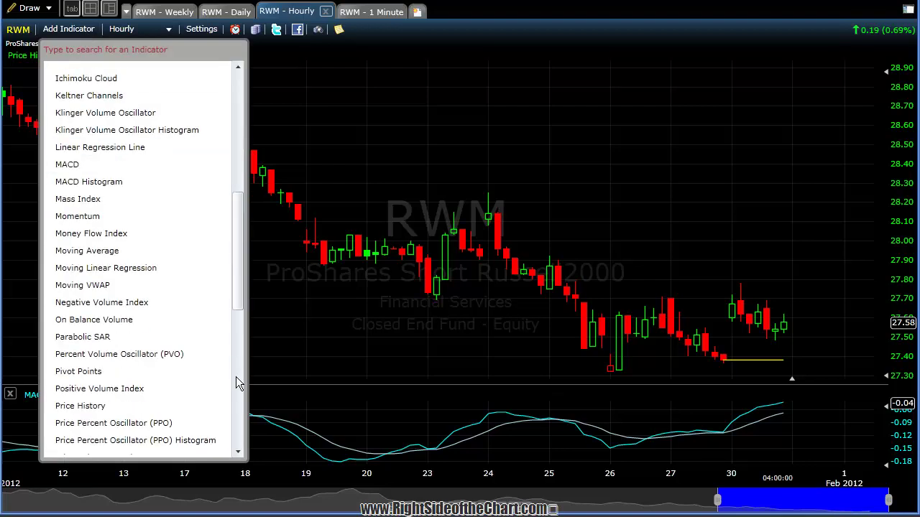
click(83, 345)
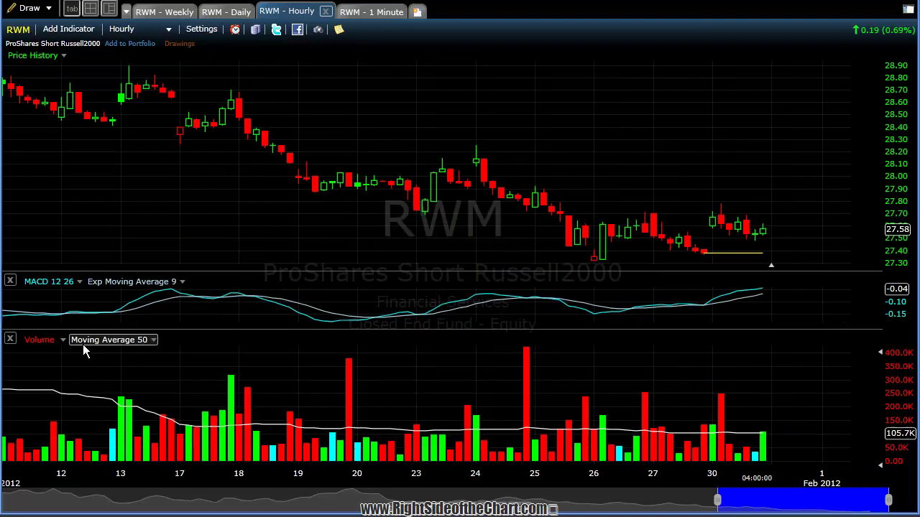
drag(257, 331, 260, 393)
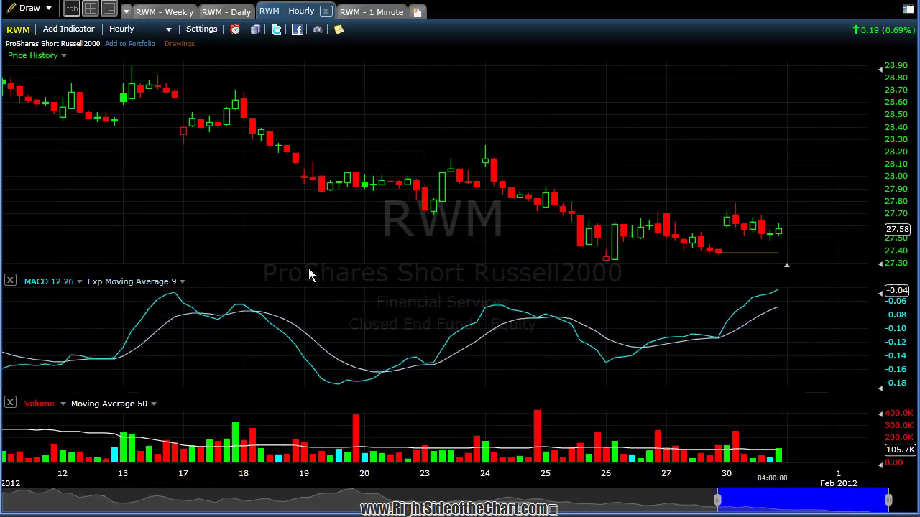
drag(308, 279, 309, 304)
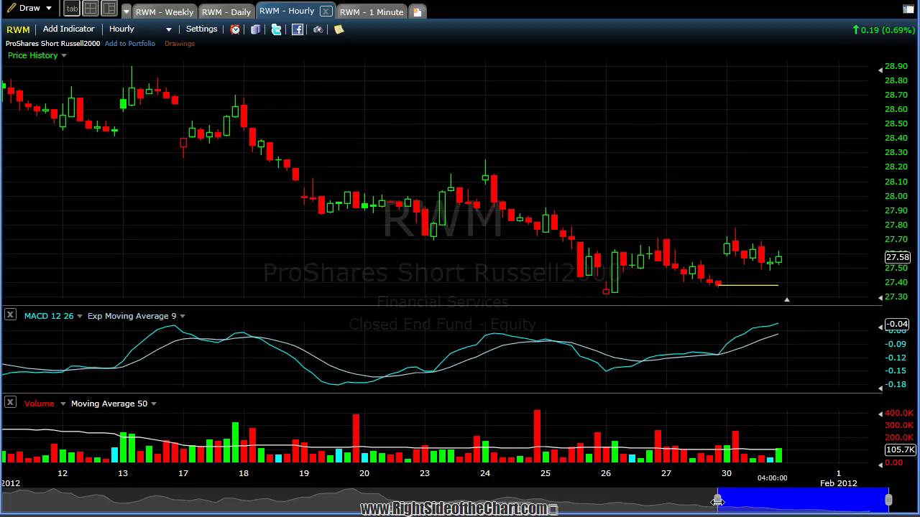
Widen the hourly chart's visible time range to all available history and further enlarge its price pane.
drag(717, 501, 2, 503)
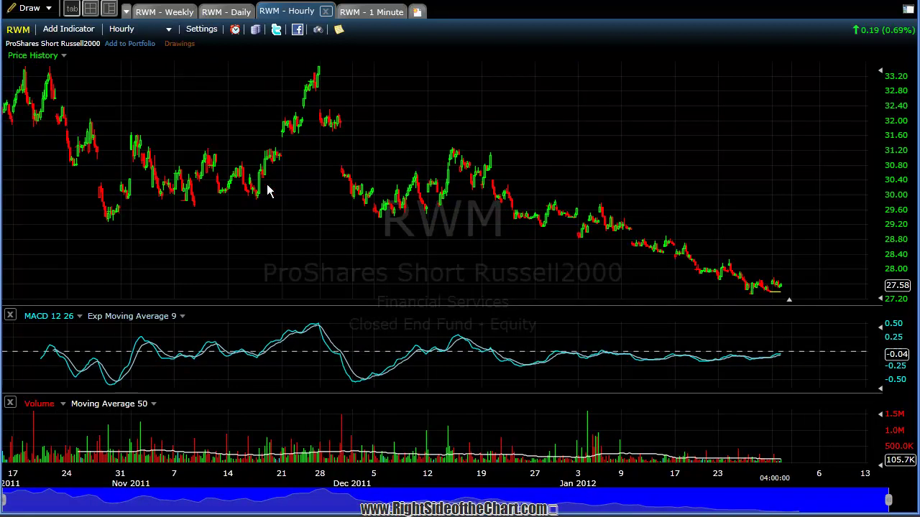
click(491, 317)
drag(491, 323, 491, 406)
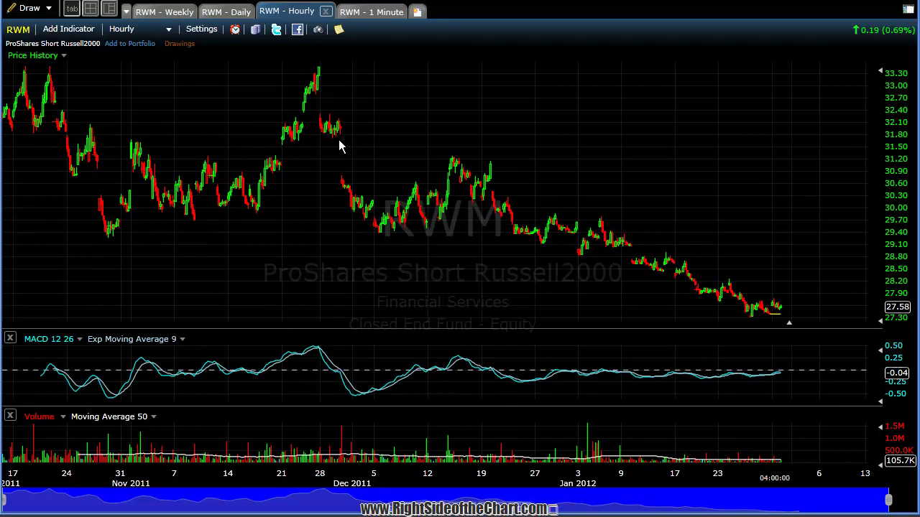
On the daily RWM chart, shrink the volume pane and add a Moving Average to Price History.
click(245, 16)
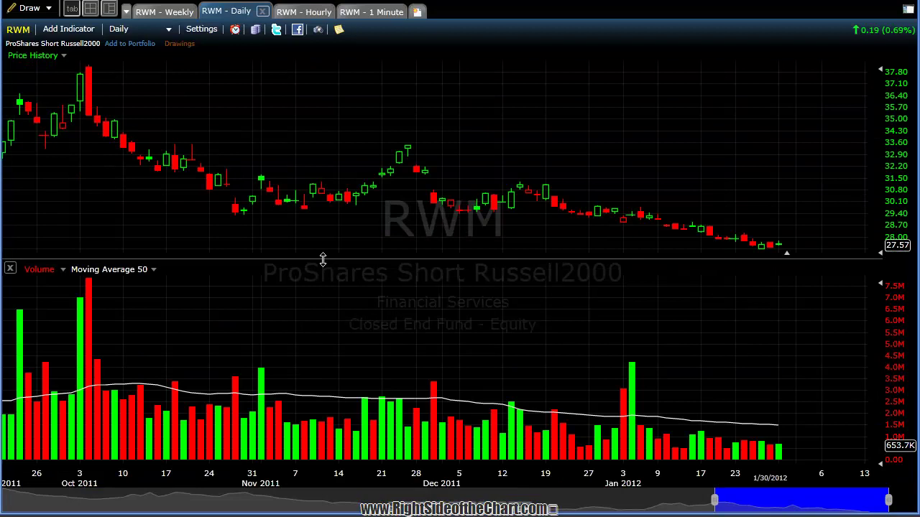
drag(322, 259, 323, 393)
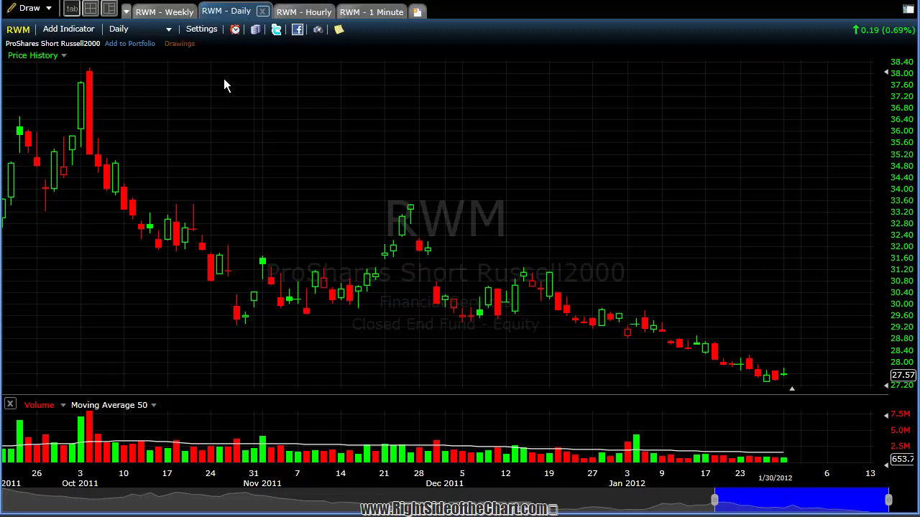
click(85, 30)
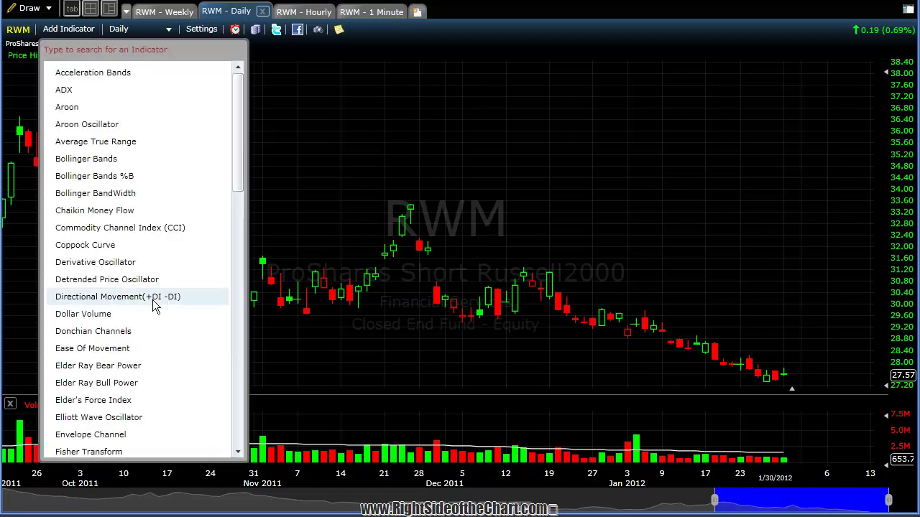
click(238, 453)
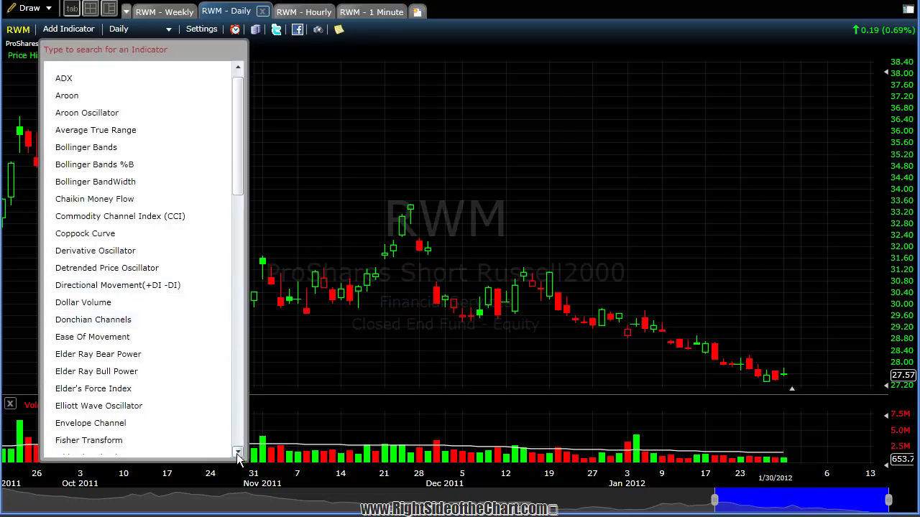
drag(238, 454, 238, 454)
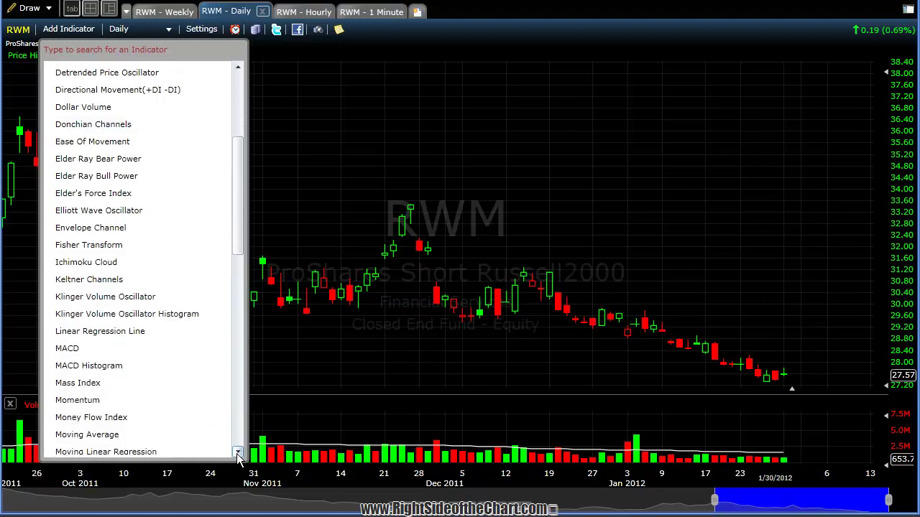
click(87, 435)
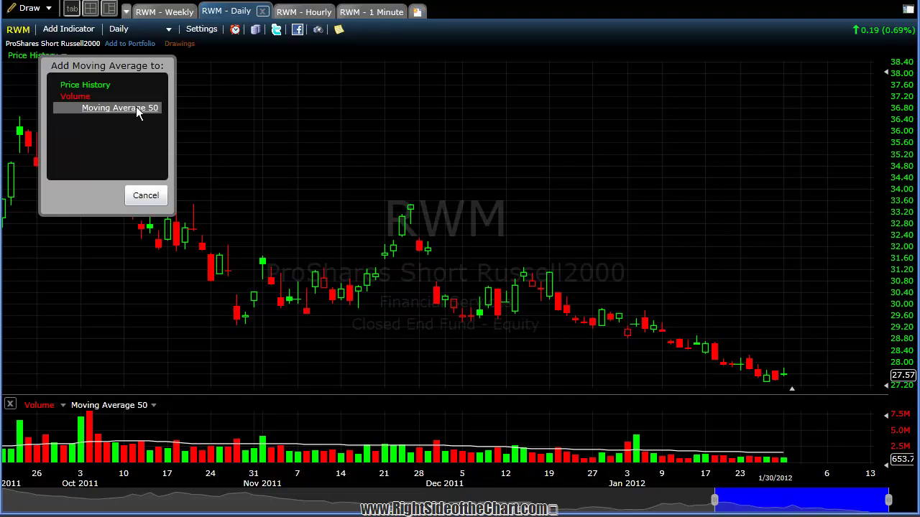
click(98, 86)
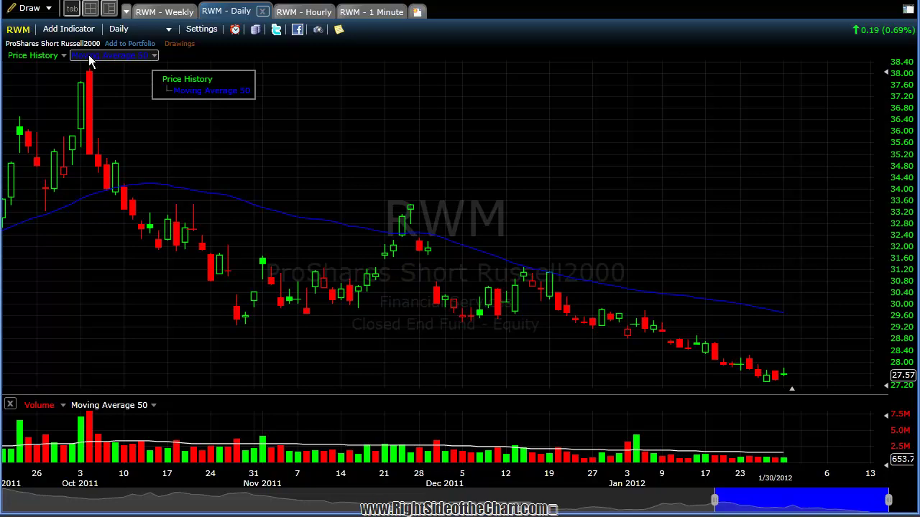
Restyle the daily chart's price moving average as a yellow dotted line with about half opacity.
right_click(144, 56)
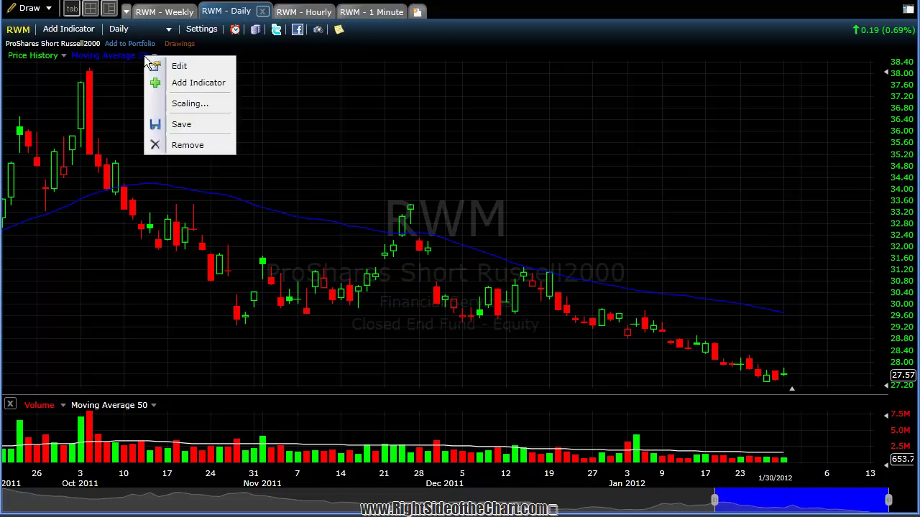
click(180, 67)
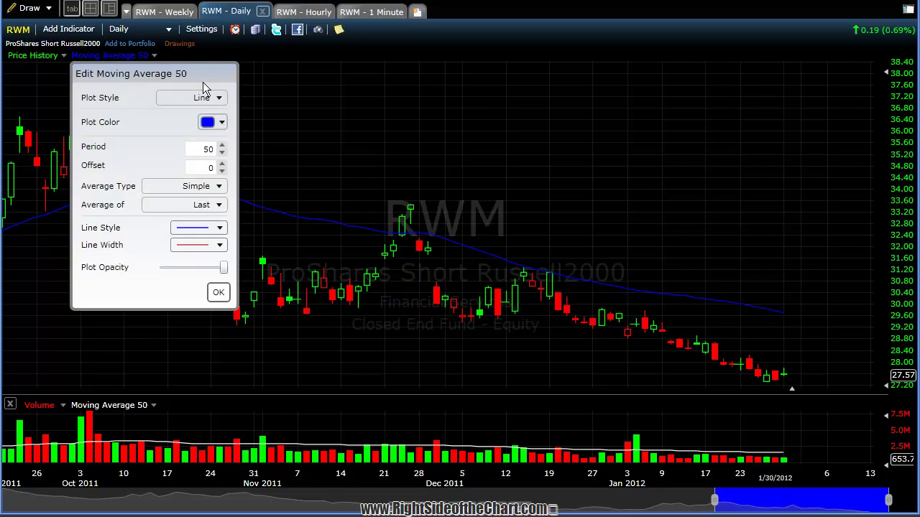
click(222, 123)
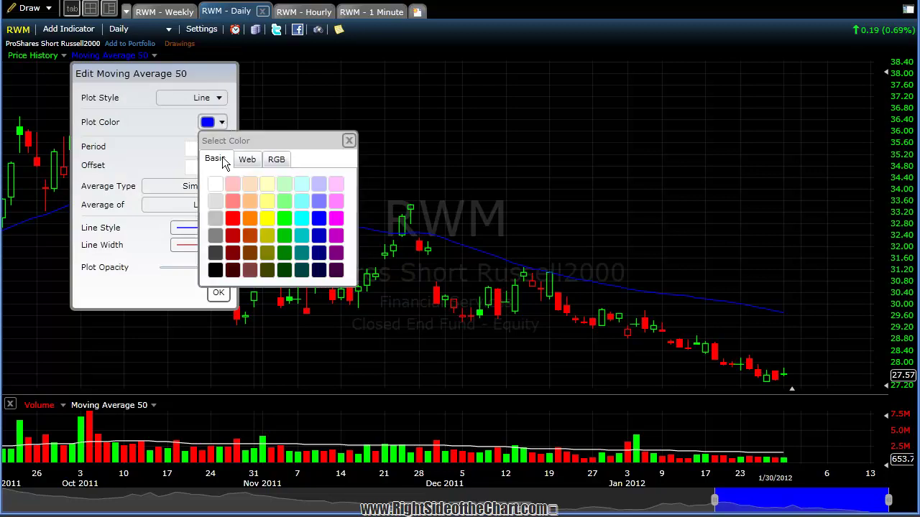
click(264, 207)
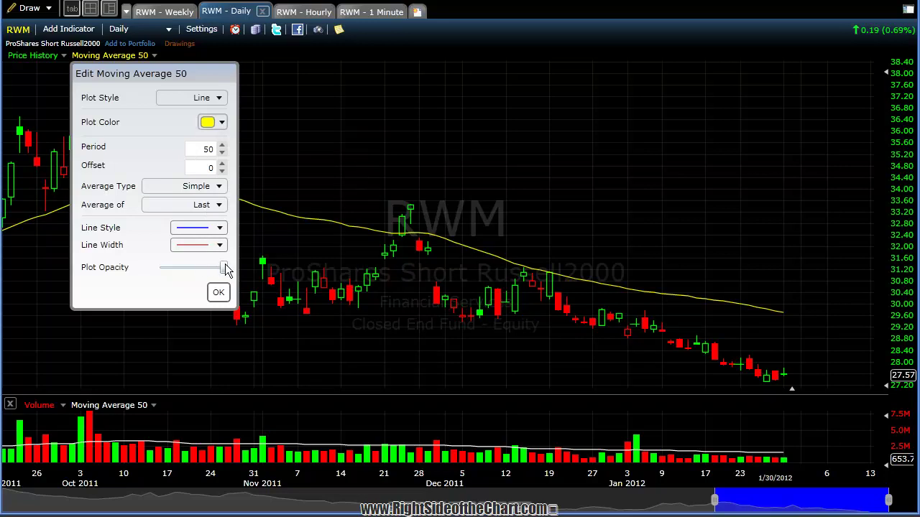
drag(226, 269, 194, 268)
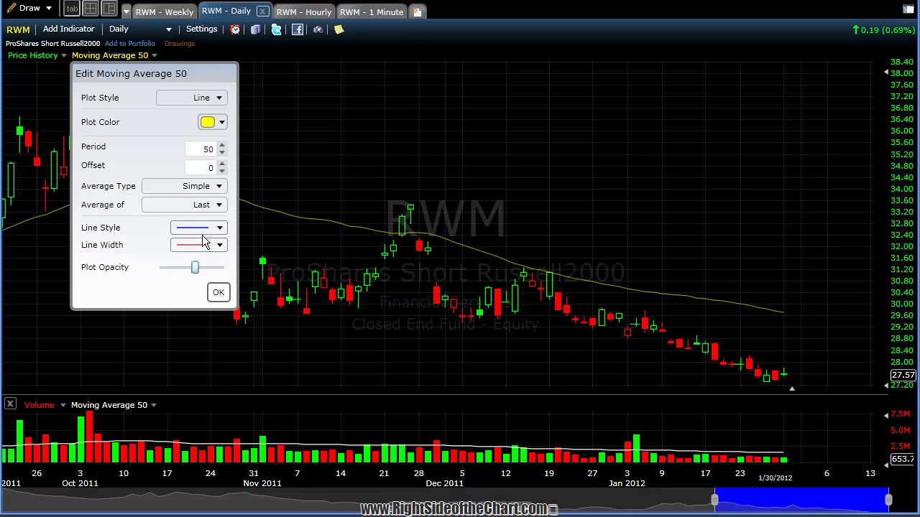
click(221, 229)
click(210, 260)
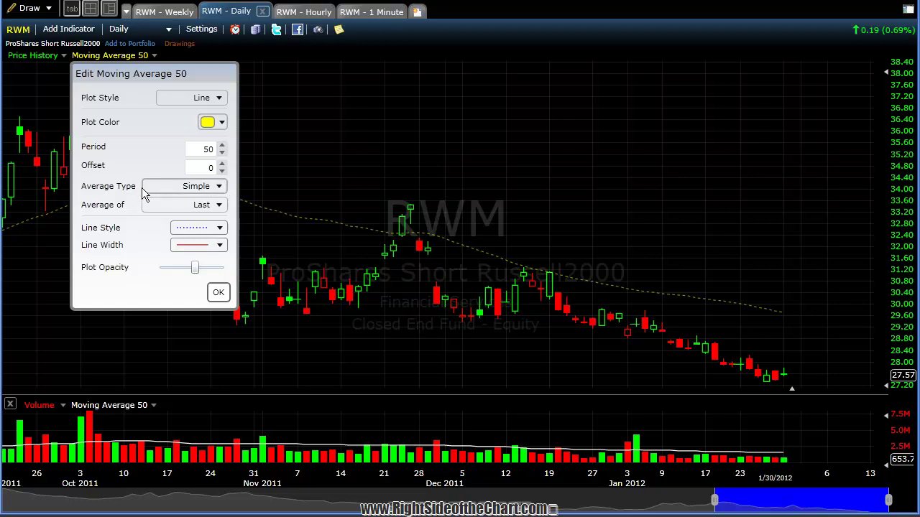
Set the price moving average's type to Exponential and close its settings.
click(219, 188)
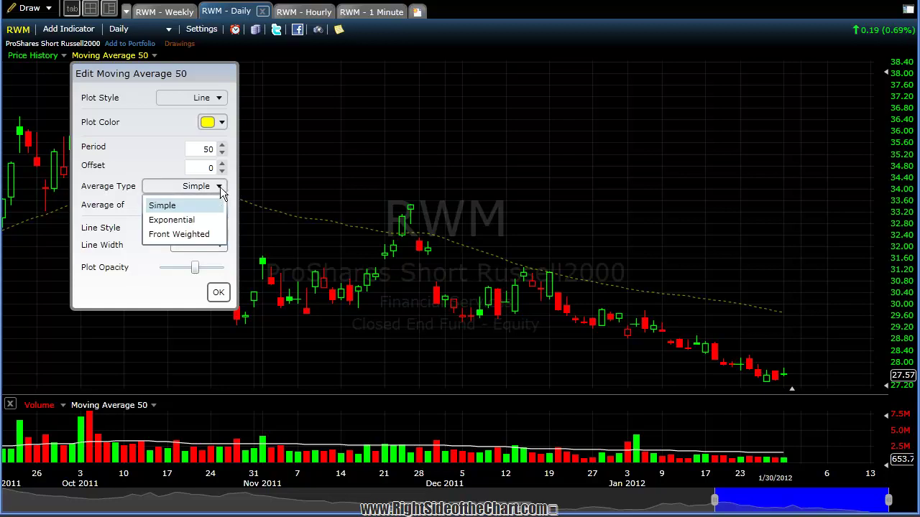
click(181, 220)
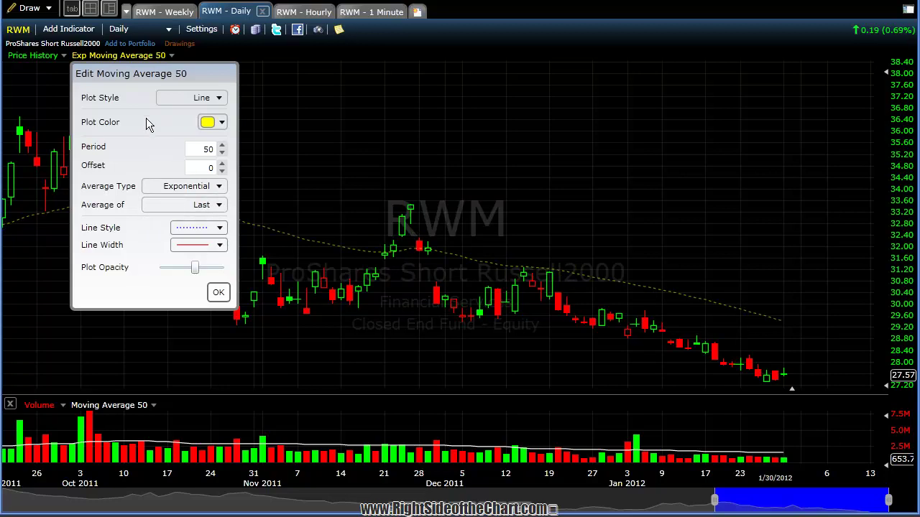
click(218, 293)
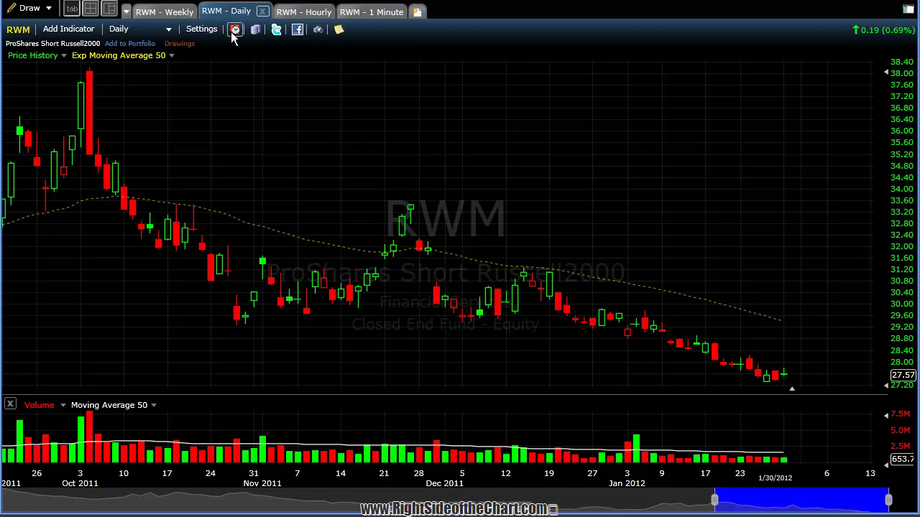
Add a second Moving Average to Price History on the daily chart.
click(82, 32)
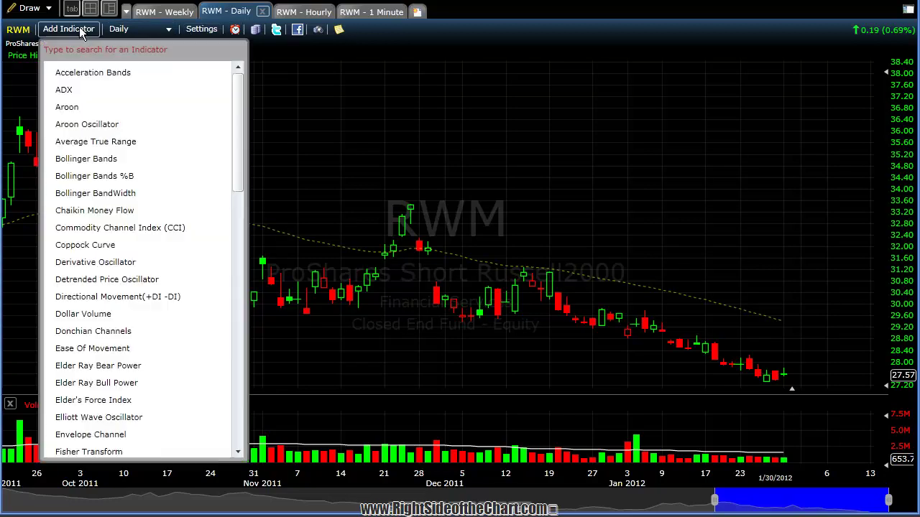
click(238, 406)
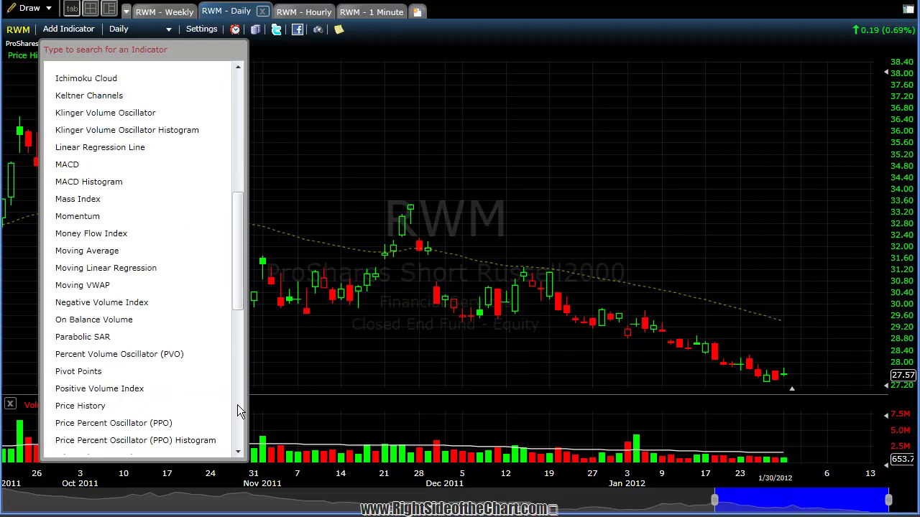
click(238, 406)
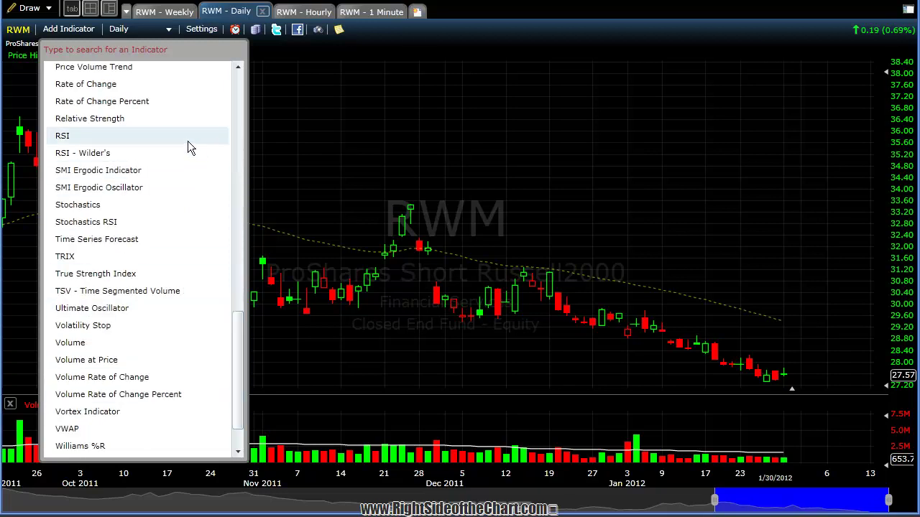
scroll(205, 125, up, 1)
click(236, 100)
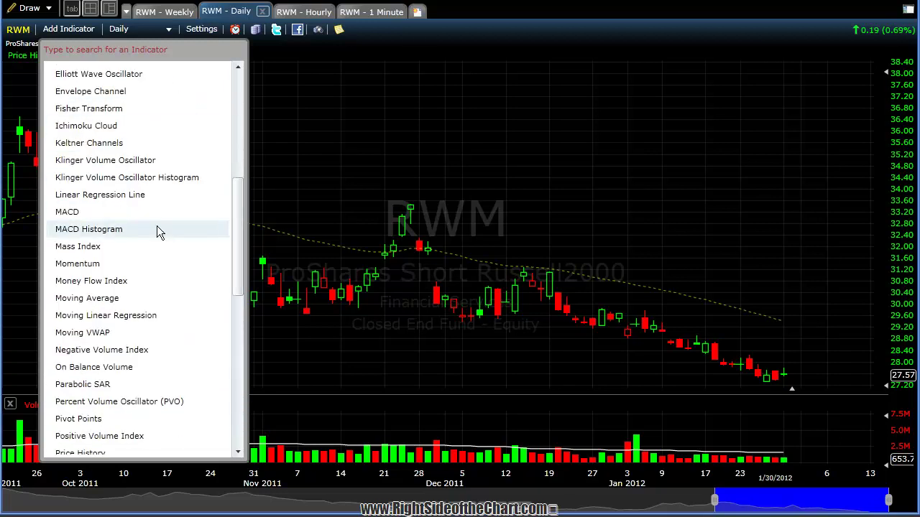
click(84, 301)
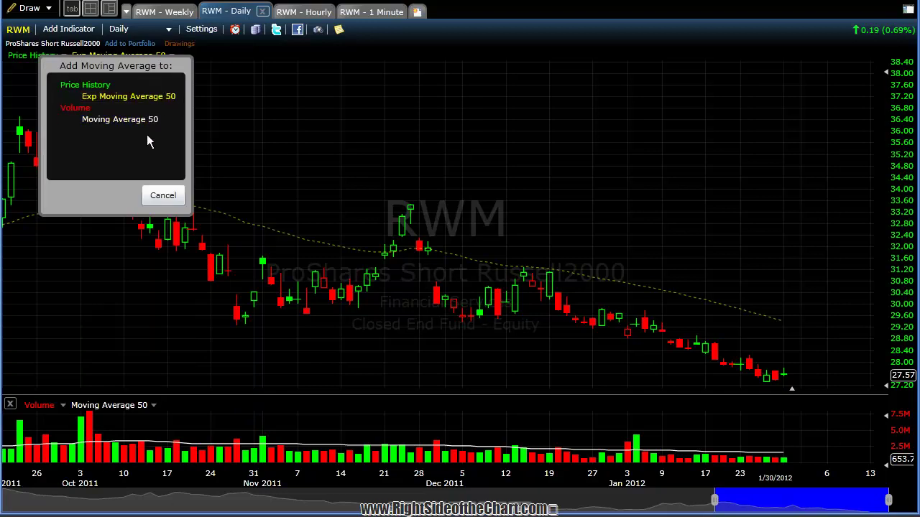
click(85, 88)
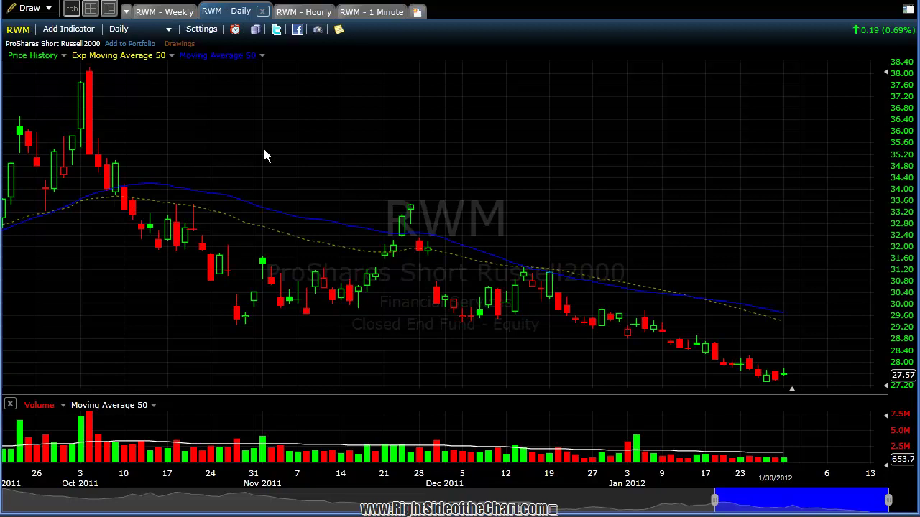
click(163, 13)
click(308, 14)
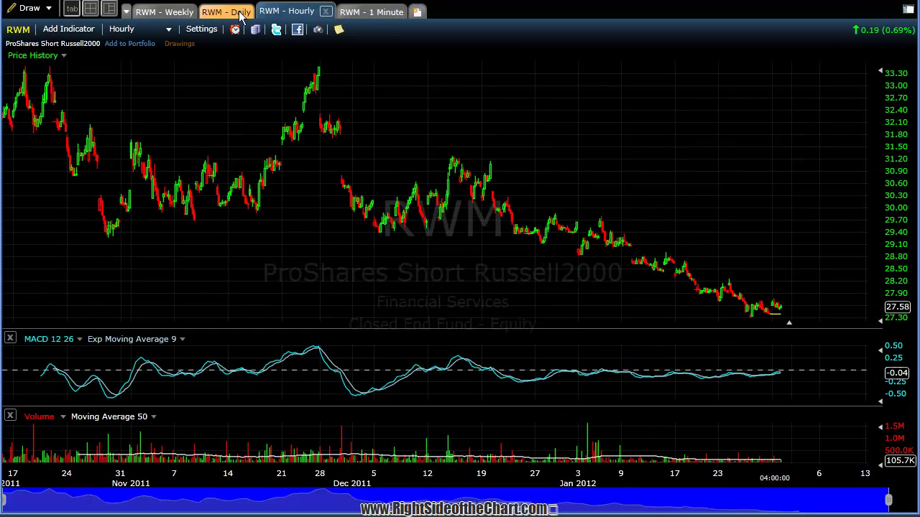
click(363, 12)
click(242, 12)
Change the hourly RWM chart's time frame to 30 Minute.
click(287, 13)
click(157, 30)
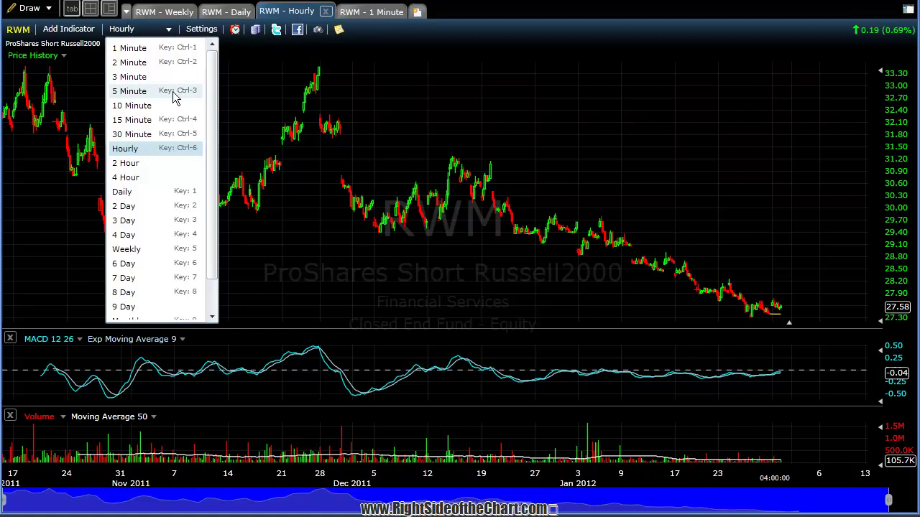
click(136, 135)
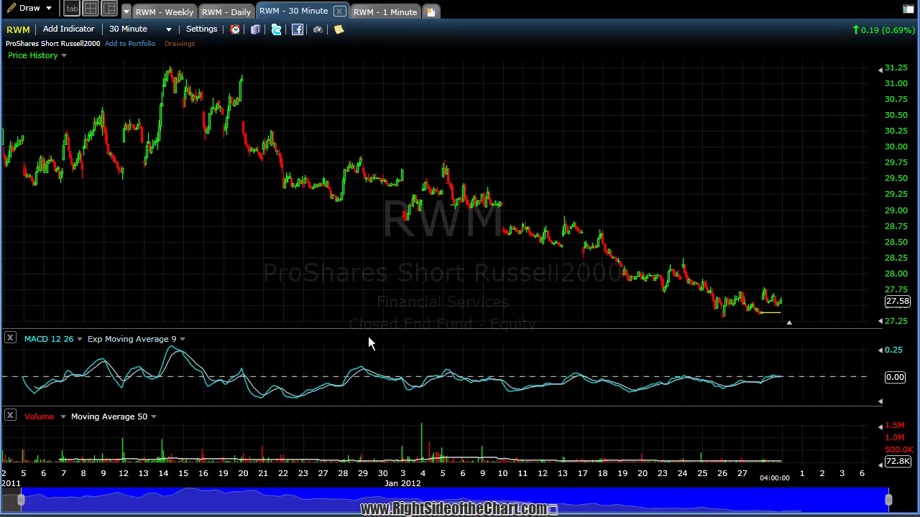
Change the 1-minute RWM chart's time frame to 5 Minute.
click(385, 11)
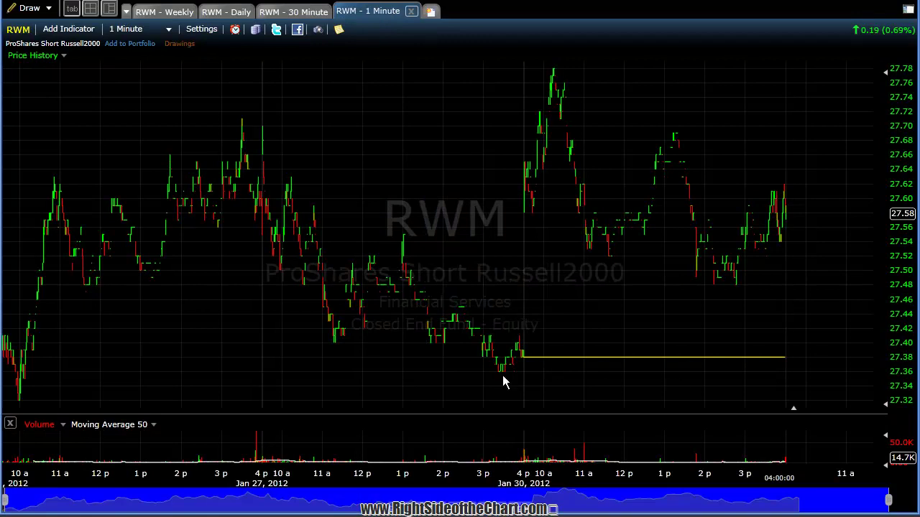
click(158, 29)
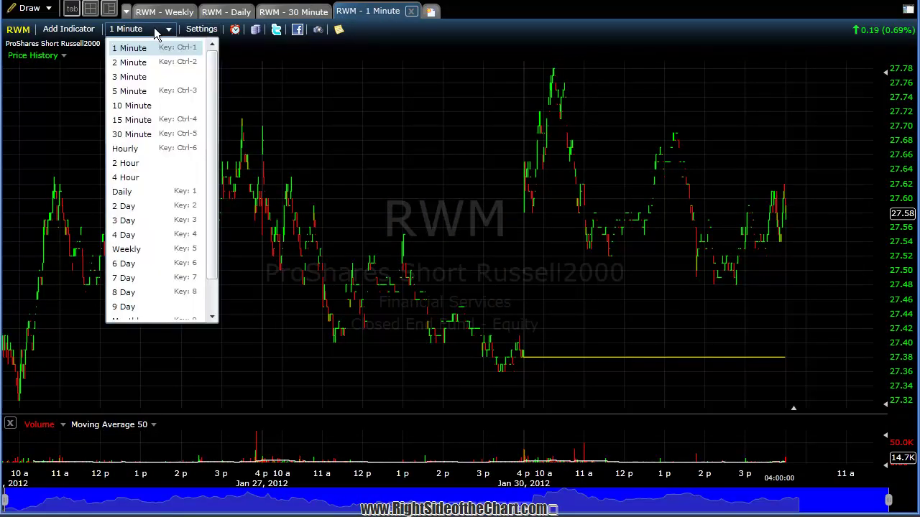
click(154, 92)
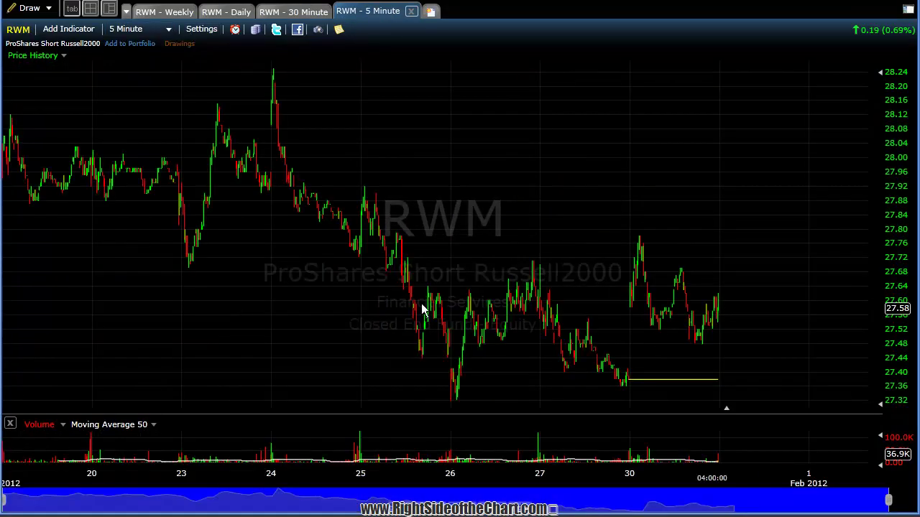
Change the 30-minute RWM chart's time frame to 15 Minute.
click(311, 12)
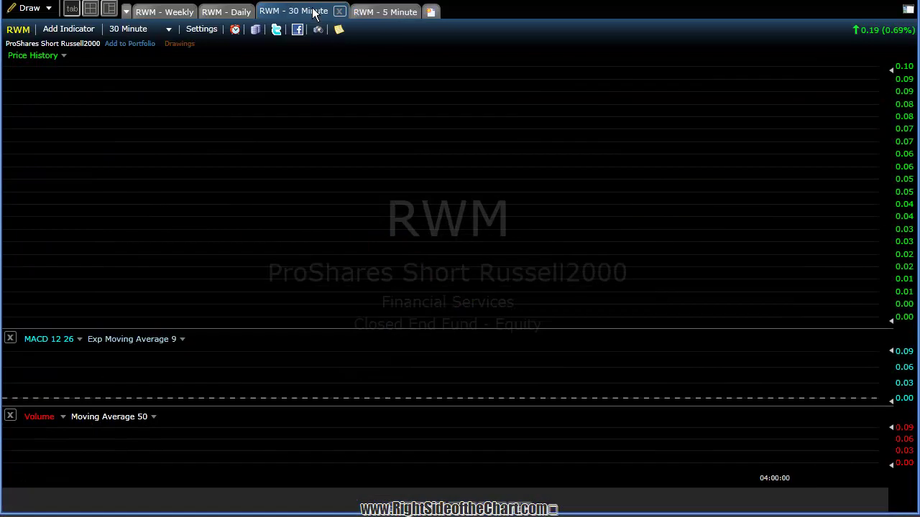
click(153, 32)
click(147, 120)
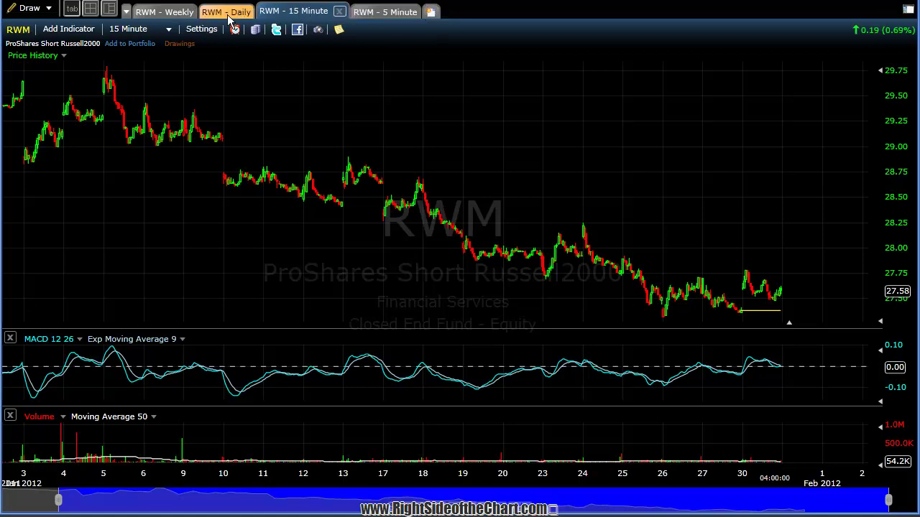
Extend the daily RWM chart to its full date range and switch its scaling to Log.
click(190, 13)
click(241, 12)
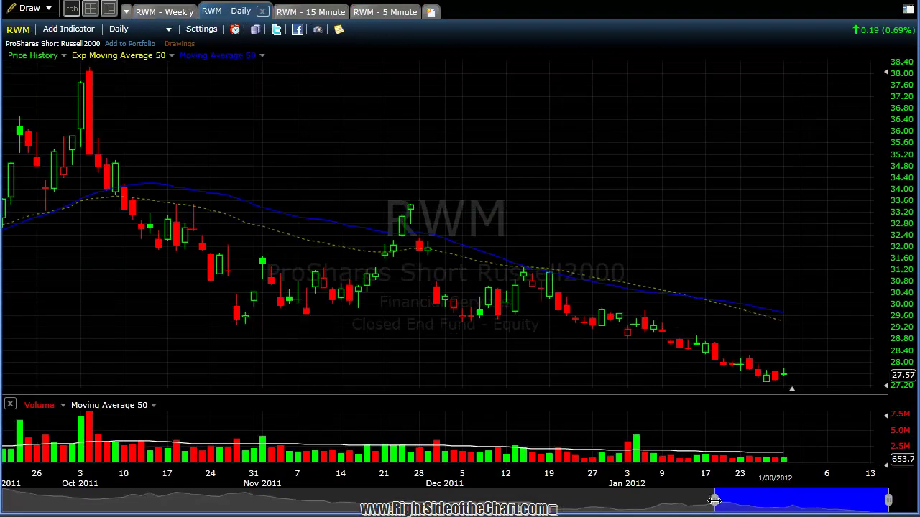
drag(714, 499, 6, 499)
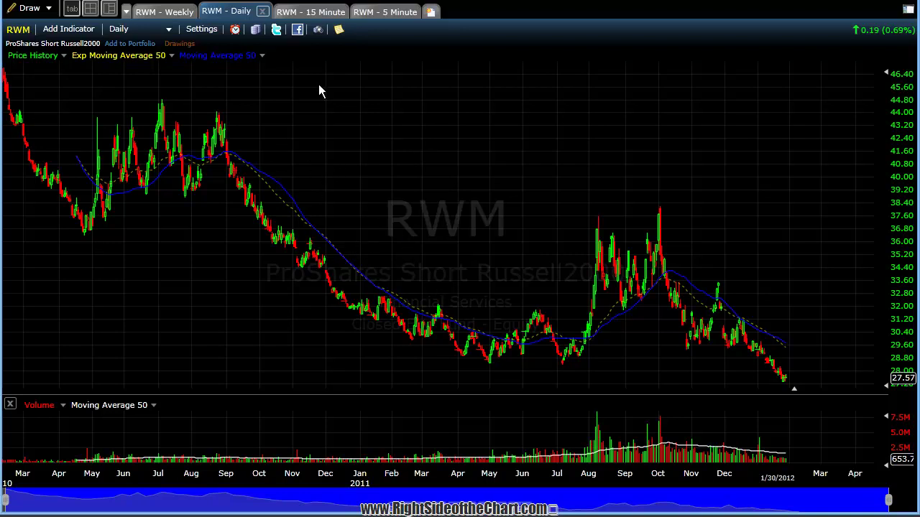
click(205, 33)
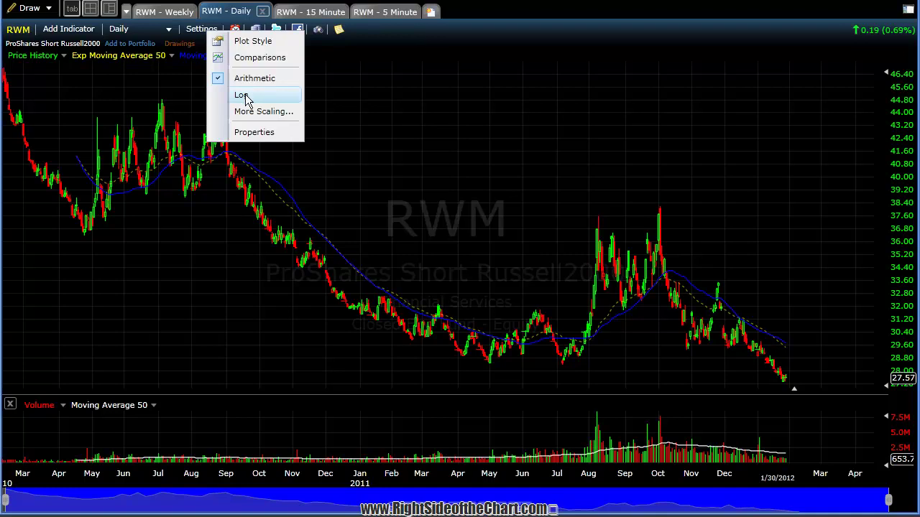
click(245, 94)
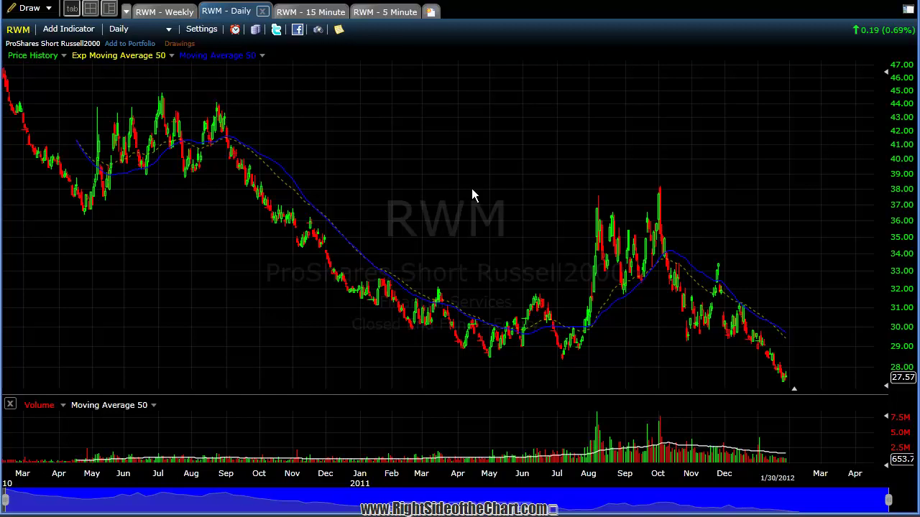
Try the Line plot style on the daily price history, restore CandleStick and close the plot settings with the bar colours left alone.
click(206, 30)
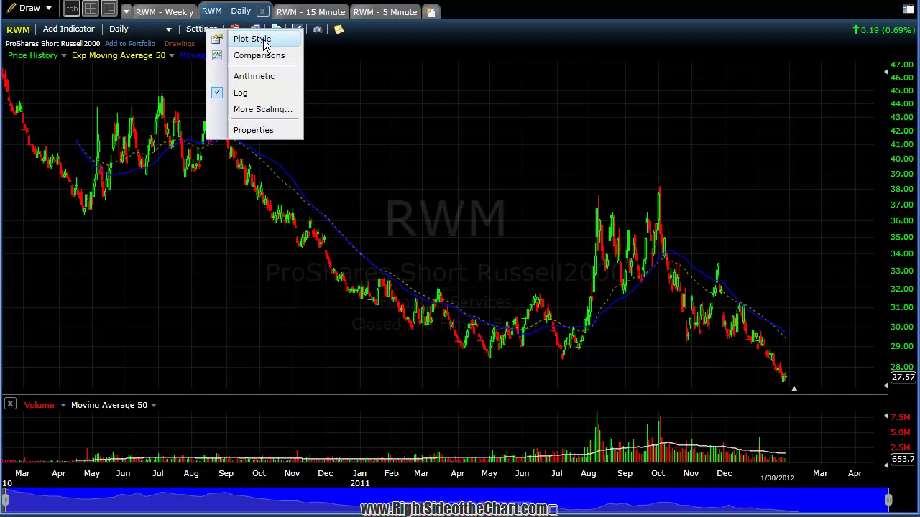
click(264, 40)
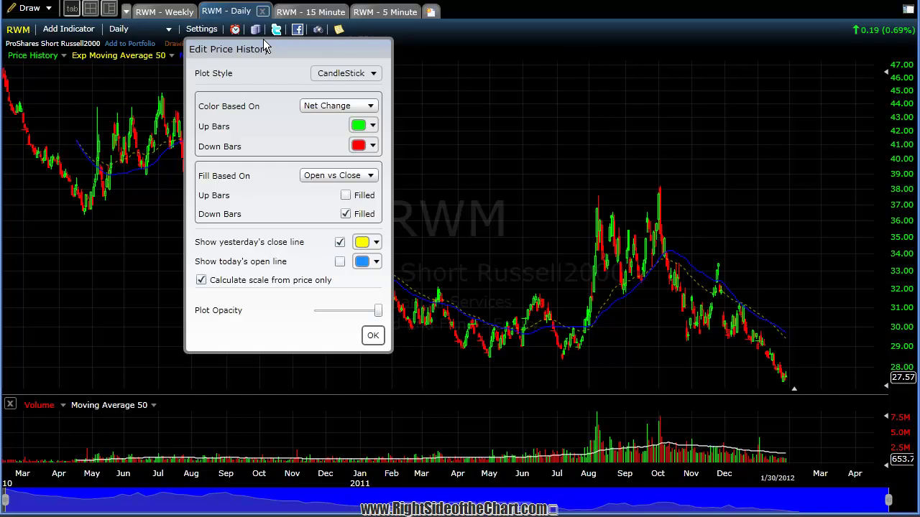
click(365, 72)
click(338, 91)
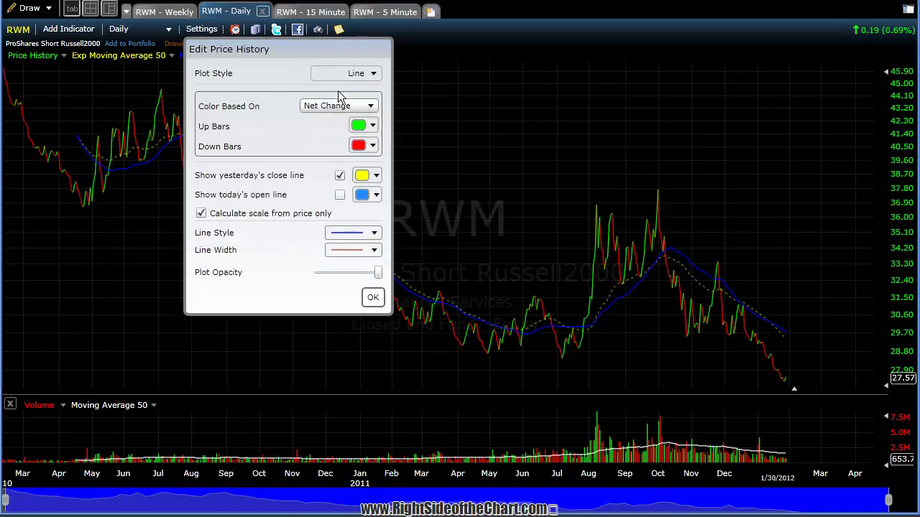
click(354, 74)
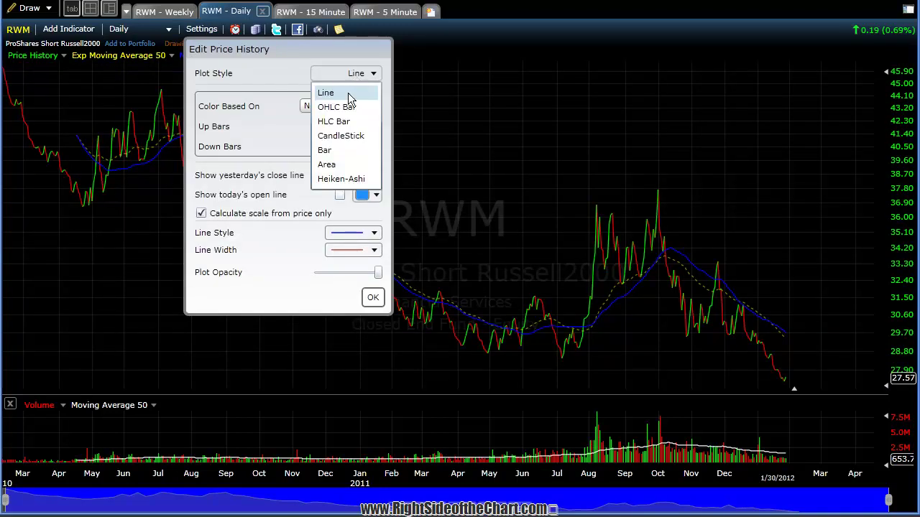
click(343, 139)
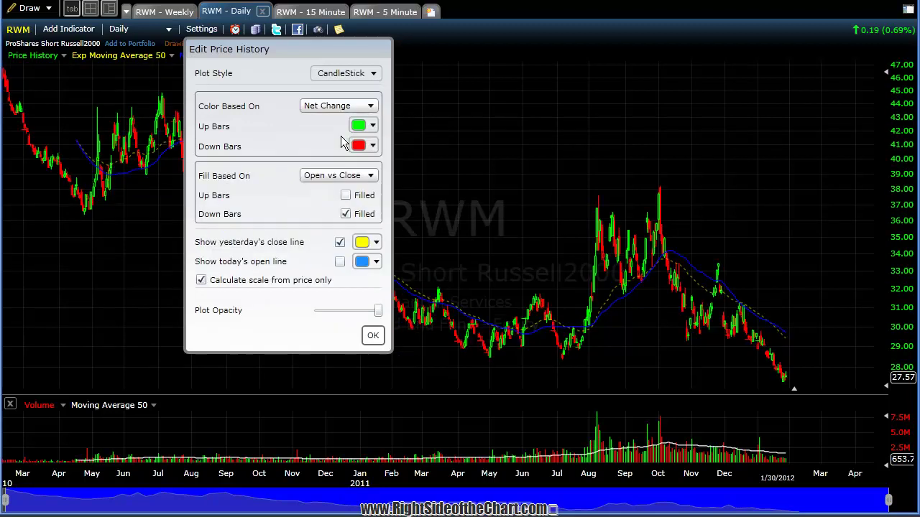
click(372, 126)
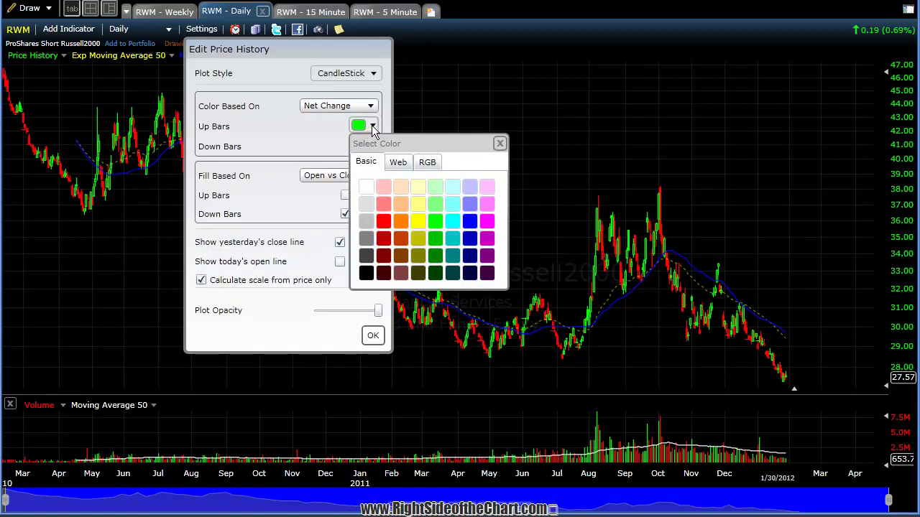
click(372, 125)
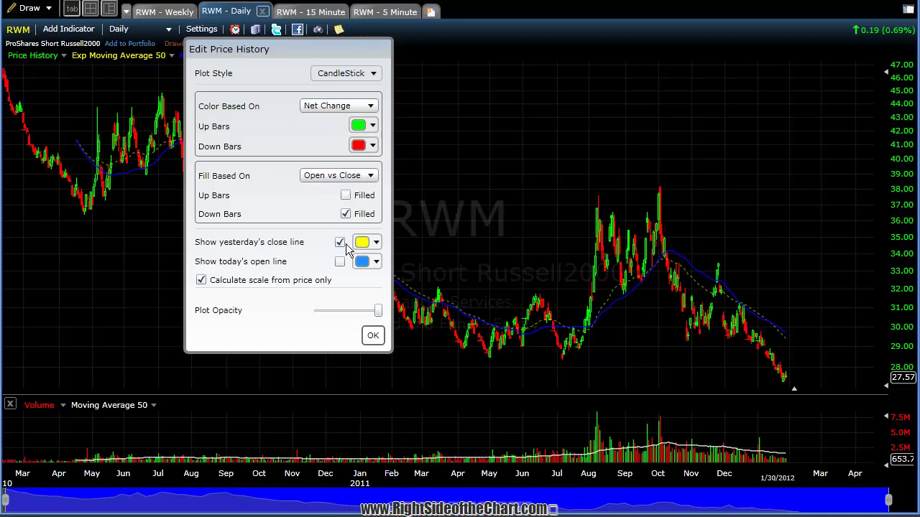
mouse_move(380, 315)
mouse_down()
mouse_move(326, 314)
mouse_move(379, 314)
mouse_up()
click(374, 336)
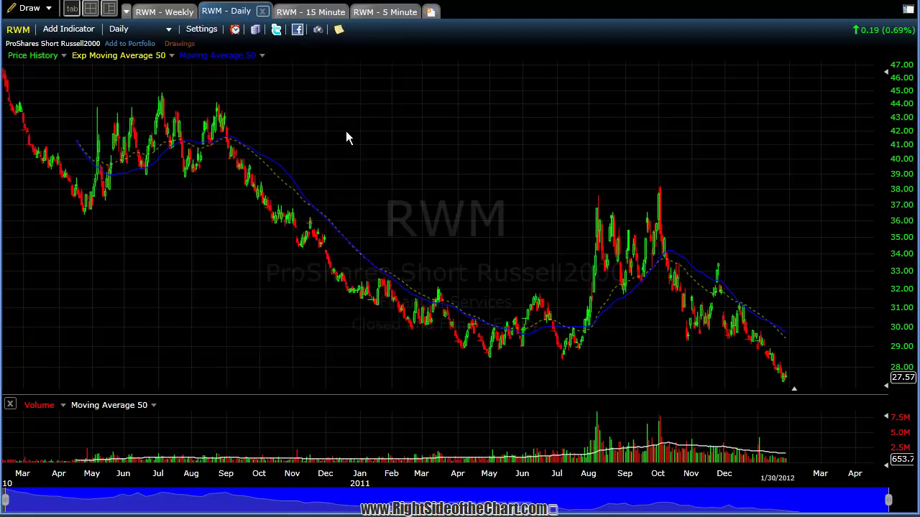
Try a cyan and a teal background gradient on the daily chart, and turn the gradient off again.
click(202, 29)
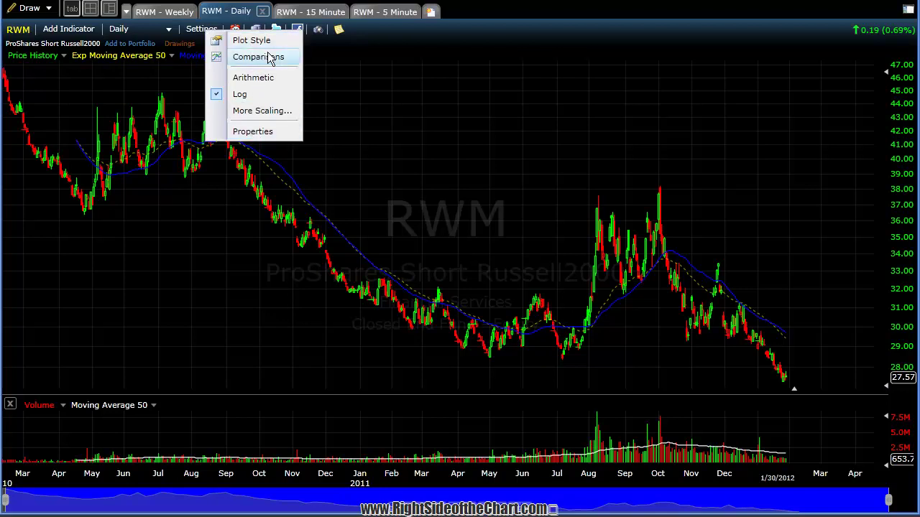
click(253, 132)
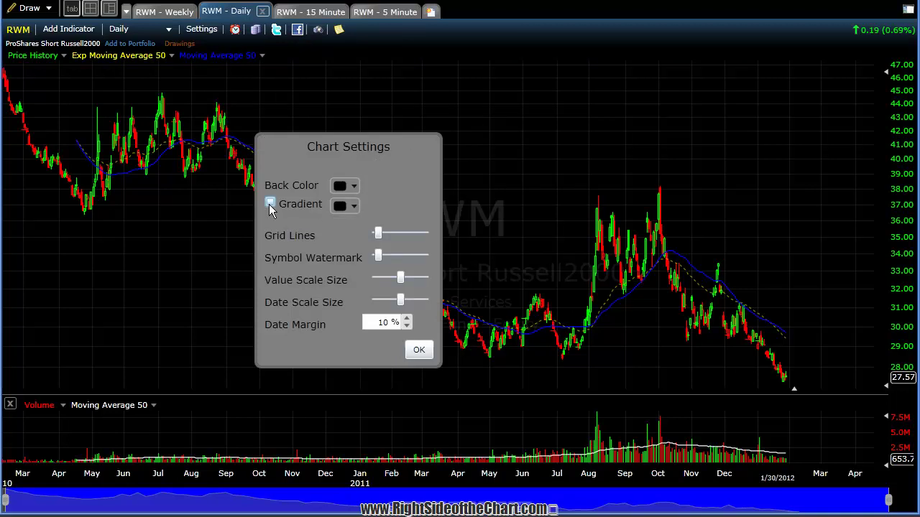
click(353, 206)
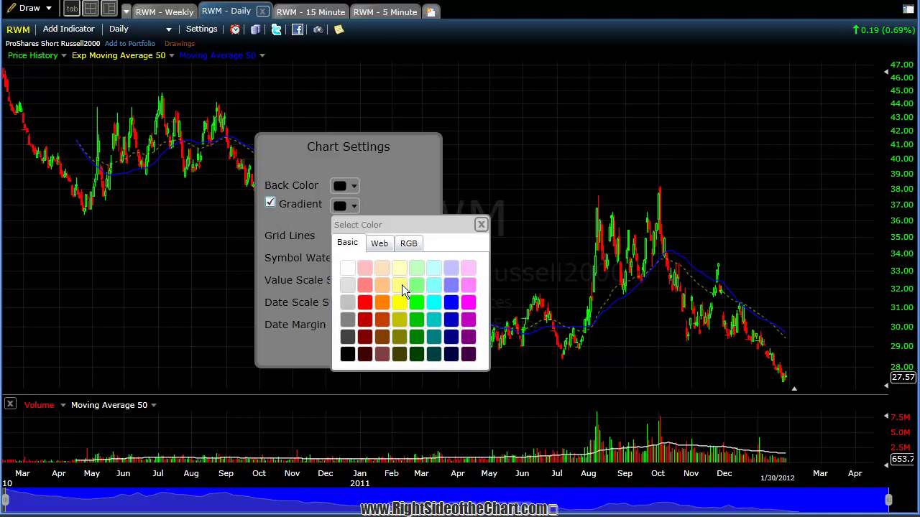
click(435, 302)
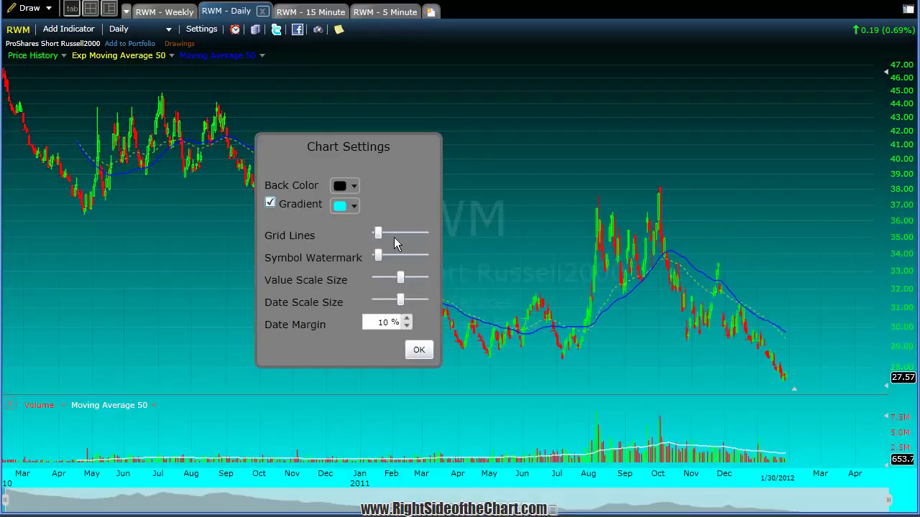
click(355, 207)
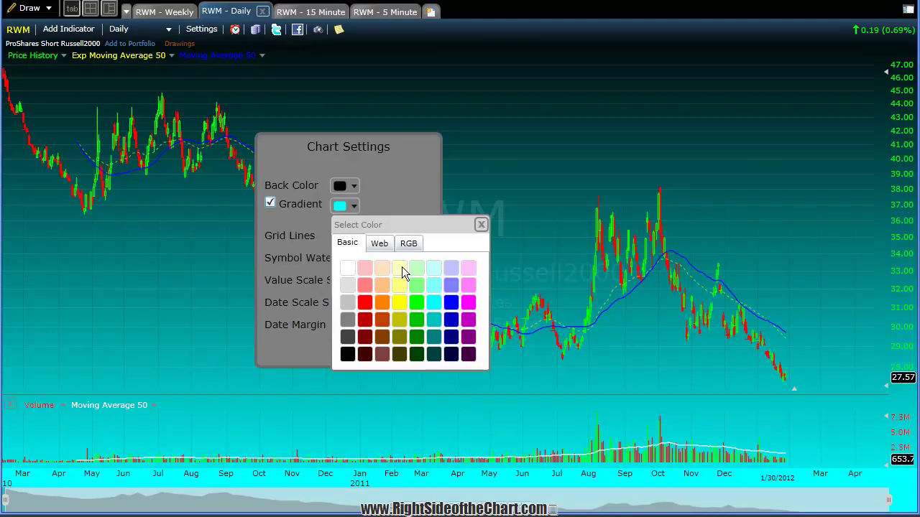
click(428, 336)
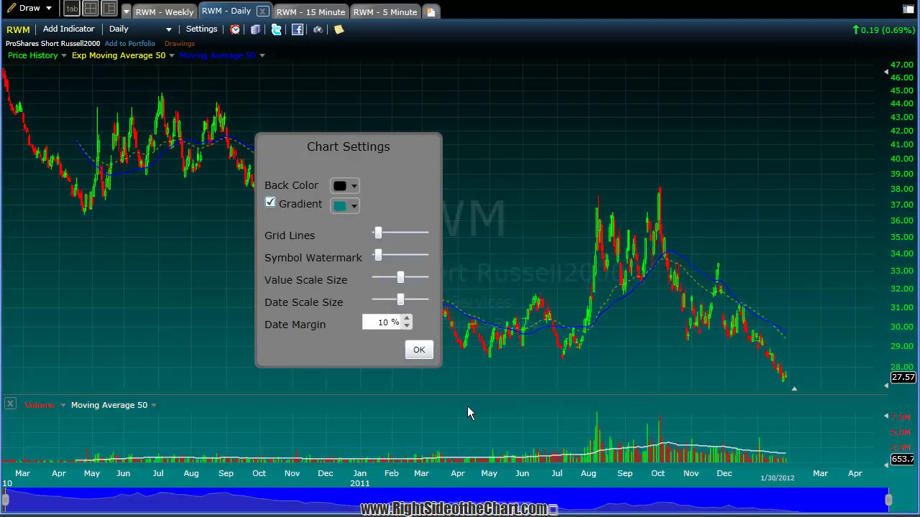
click(270, 204)
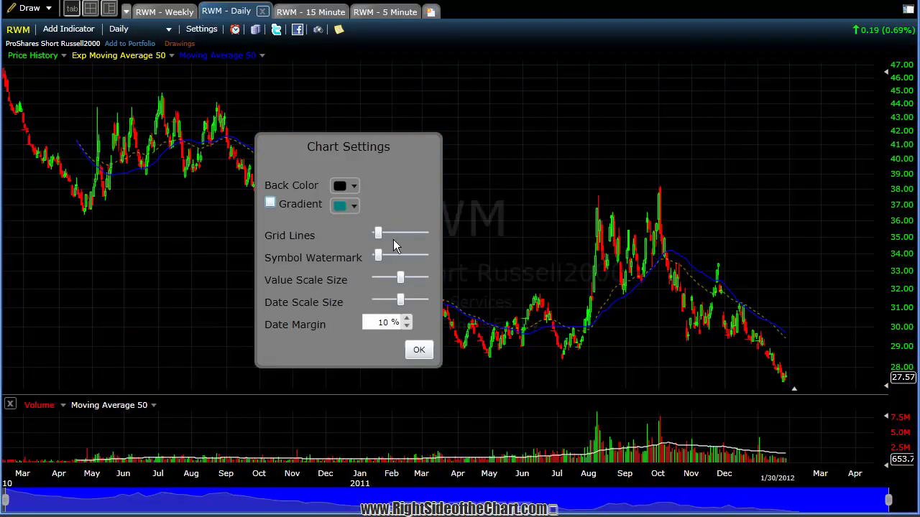
Make the daily chart's grid lines slightly fainter, reduce the symbol watermark to its minimum and confirm the chart settings.
drag(421, 237, 381, 237)
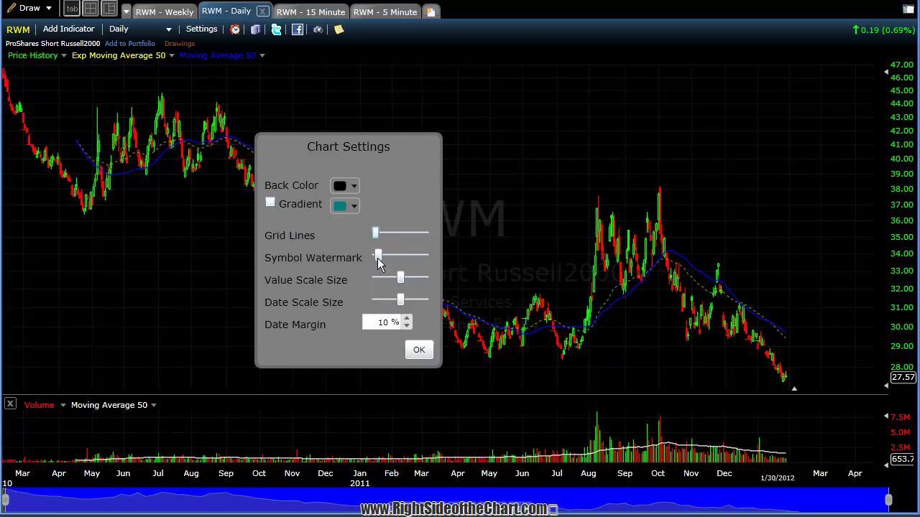
mouse_move(380, 253)
mouse_down()
mouse_move(405, 258)
mouse_move(386, 258)
mouse_up()
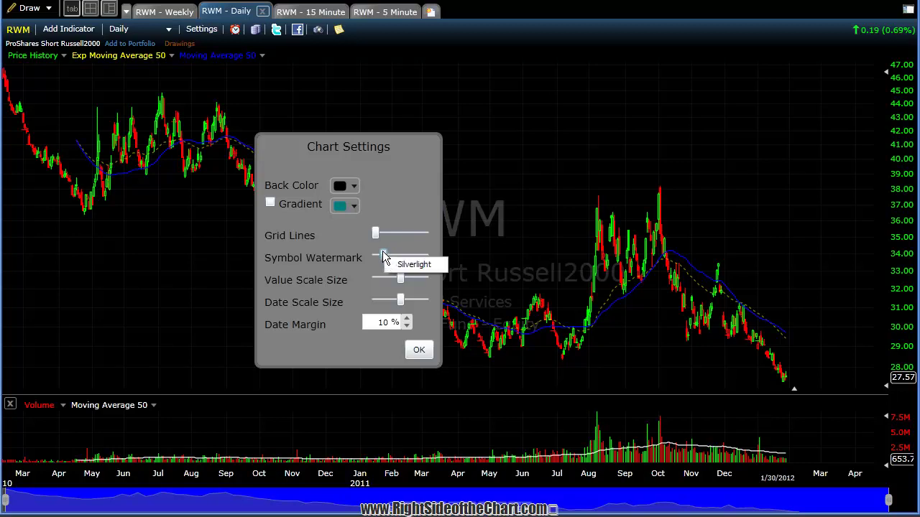
drag(385, 258, 372, 256)
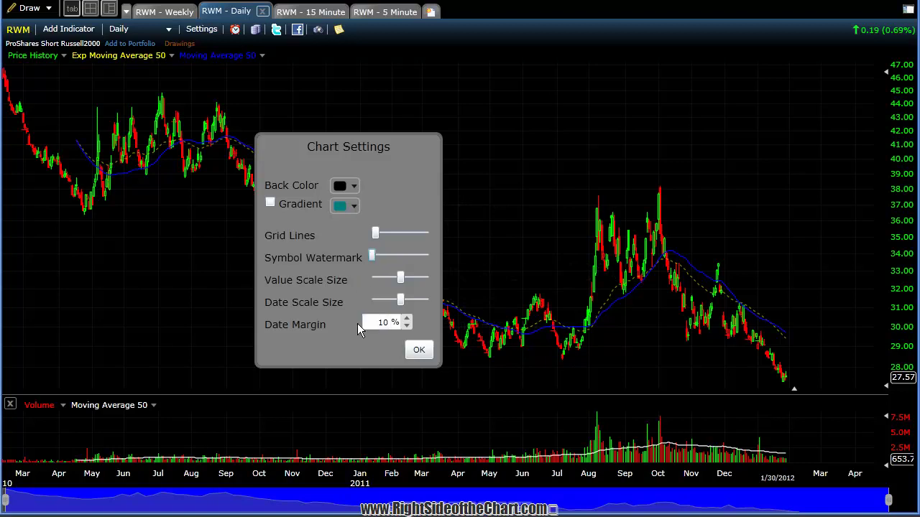
click(419, 351)
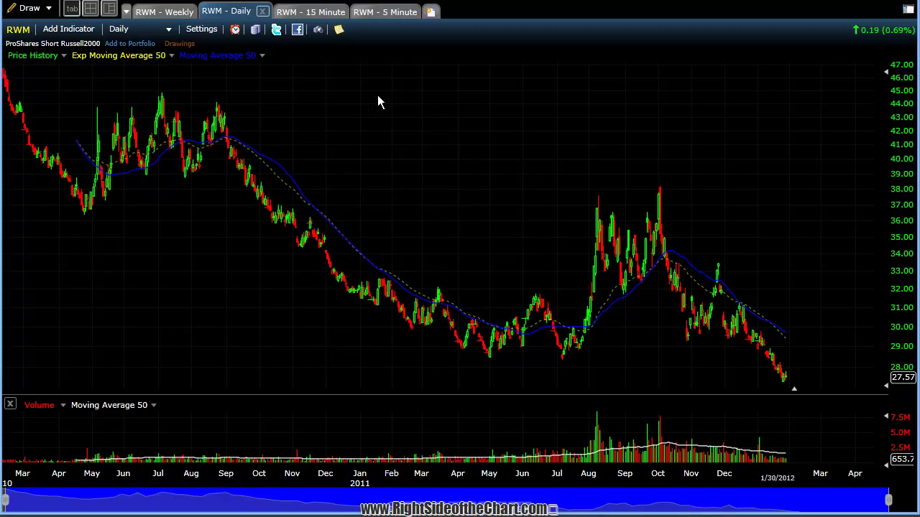
Show the drawing tools, try their icon-only display and leave them displayed with names.
click(50, 9)
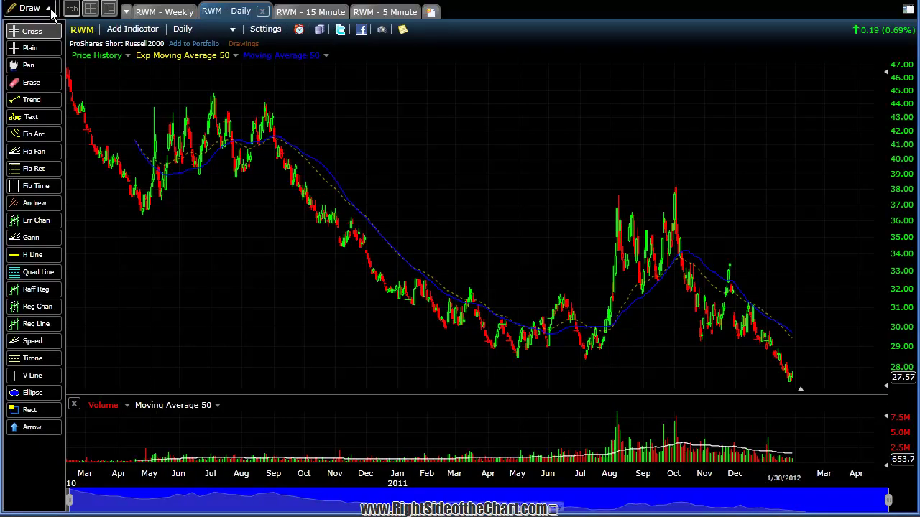
click(51, 9)
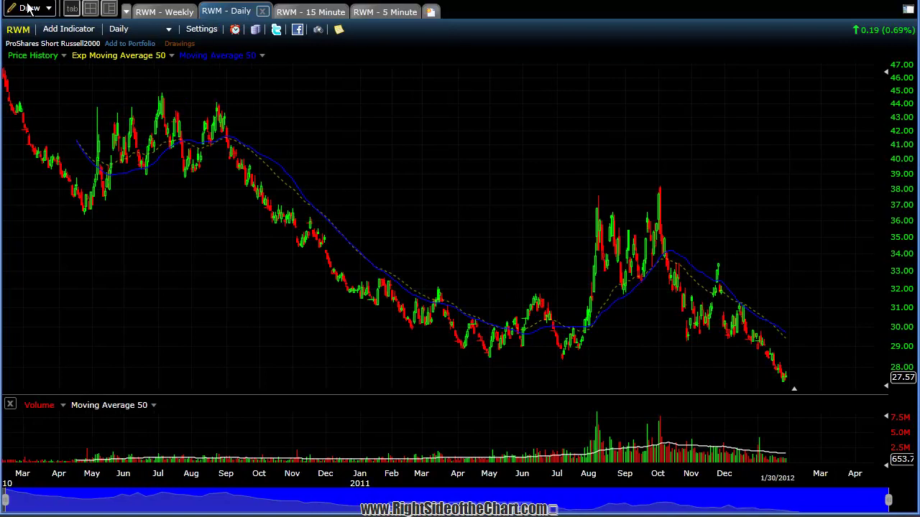
click(48, 9)
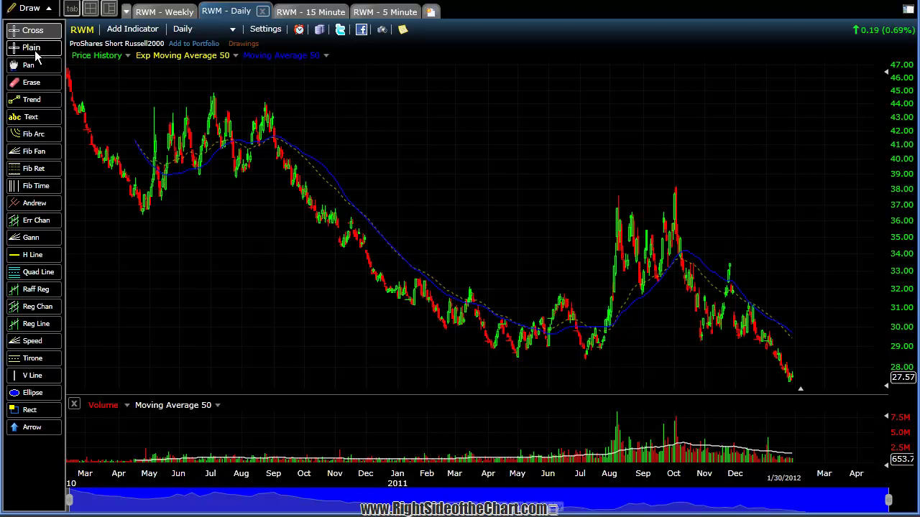
click(50, 11)
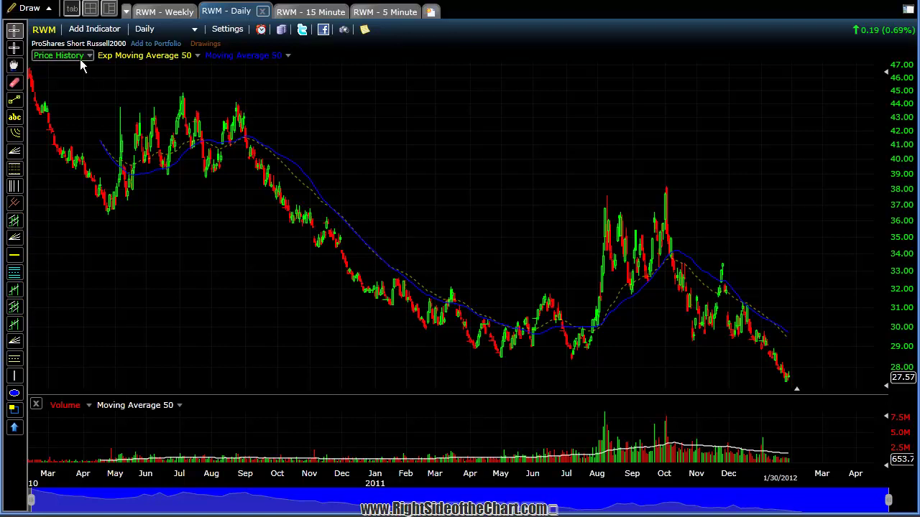
click(44, 9)
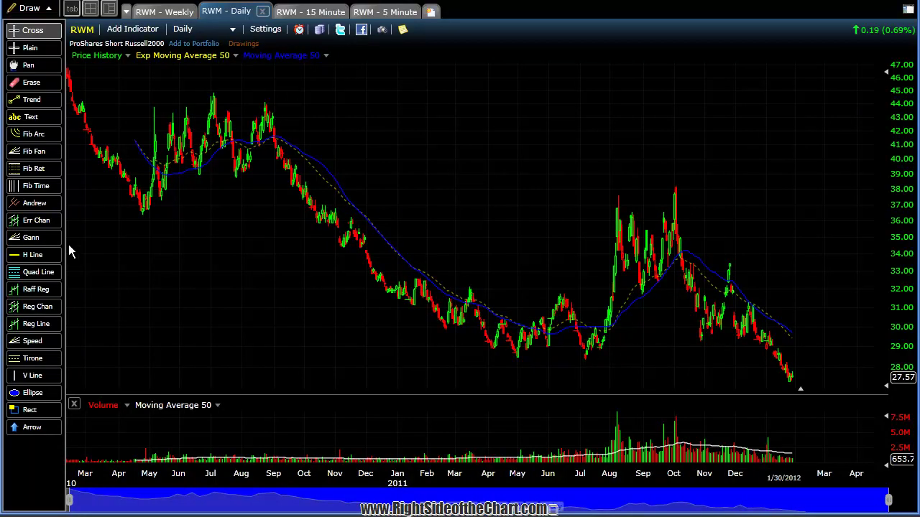
Draw a trend line from the late August 2010 peak to the late February 2011 low, adjusting its lower end and shifting the whole line slightly.
click(30, 103)
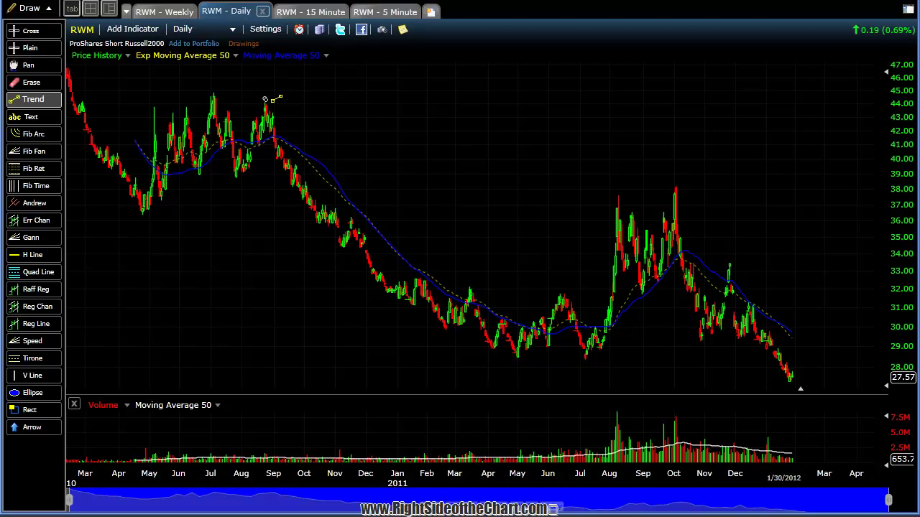
mouse_move(265, 100)
mouse_down()
mouse_move(446, 305)
mouse_move(462, 334)
mouse_move(448, 338)
mouse_up()
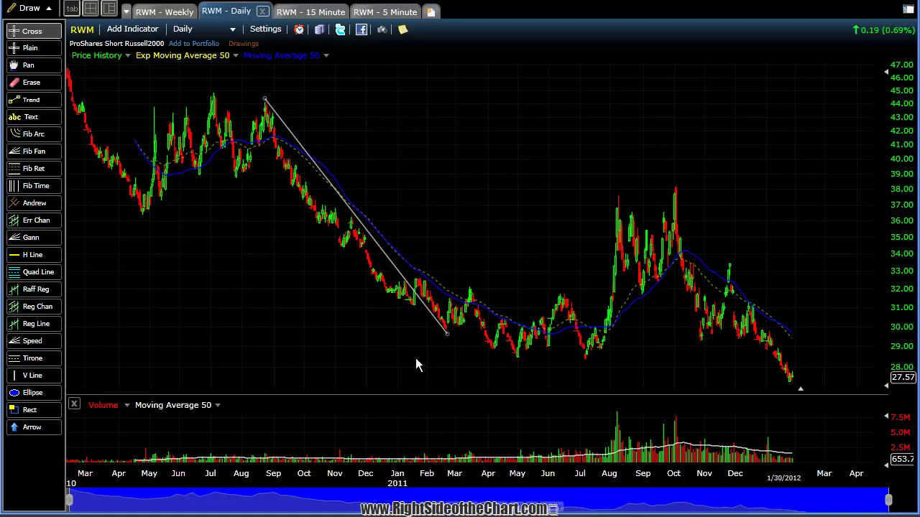
drag(448, 335, 427, 337)
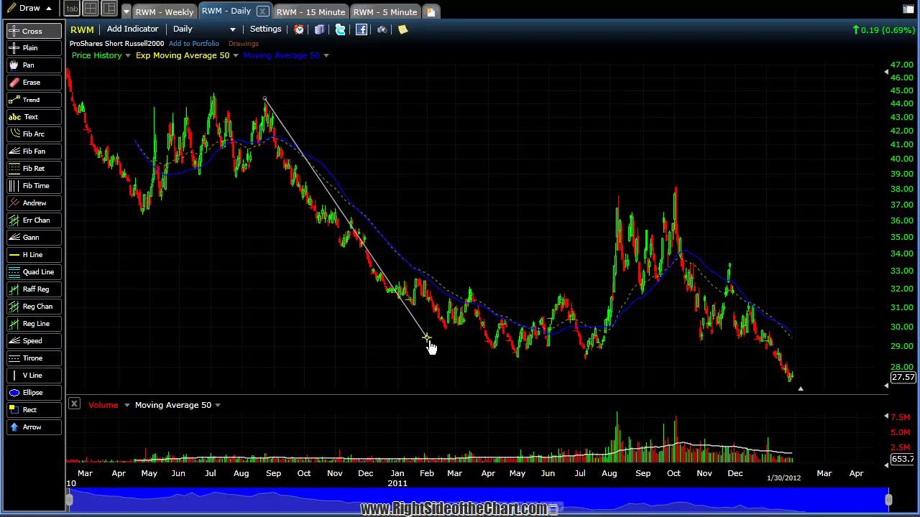
drag(426, 340, 452, 331)
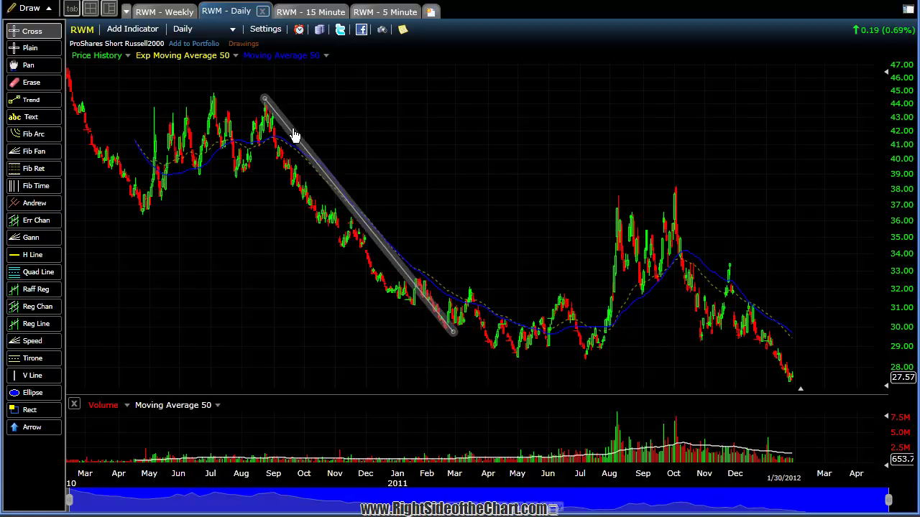
mouse_move(309, 156)
mouse_down()
mouse_move(337, 147)
mouse_move(299, 188)
mouse_move(452, 158)
mouse_move(395, 169)
mouse_move(299, 153)
mouse_move(310, 156)
mouse_up()
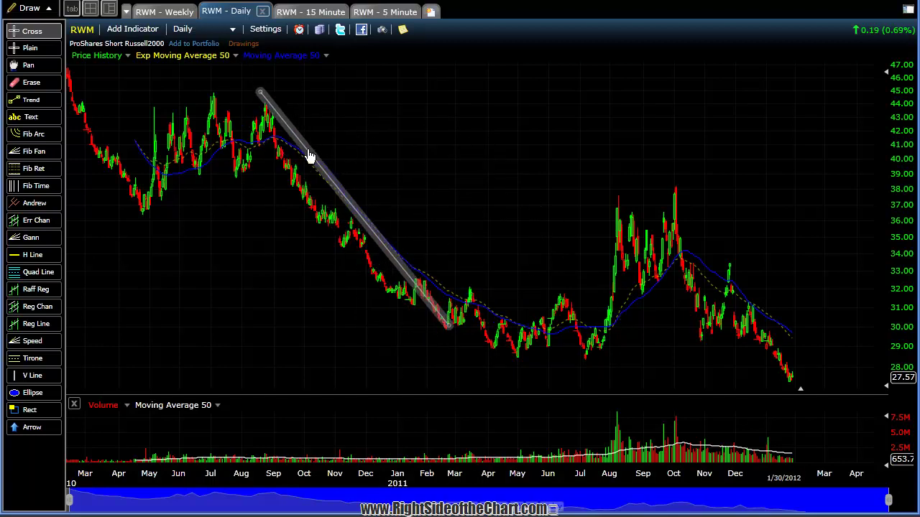
Lower the trend line's upper end slightly so it sits closer to the late August 2010 peak.
mouse_move(263, 98)
mouse_down()
mouse_move(257, 106)
mouse_move(273, 117)
mouse_move(263, 101)
mouse_up()
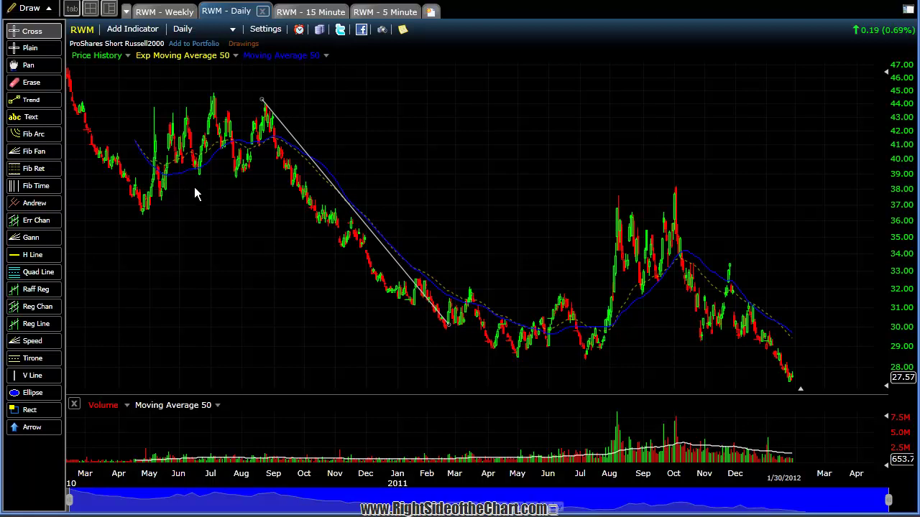
Try a horizontal line just above the early October 2011 high, lower it slightly and remove it.
click(31, 258)
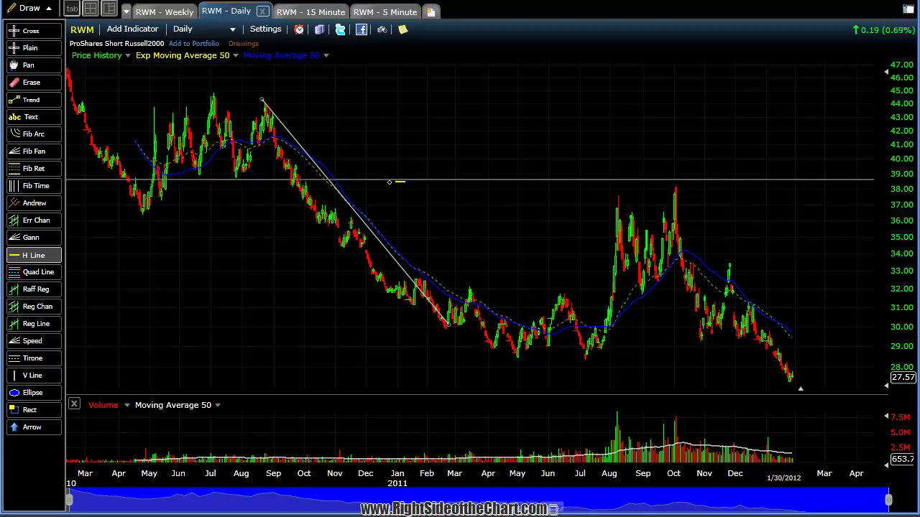
click(390, 180)
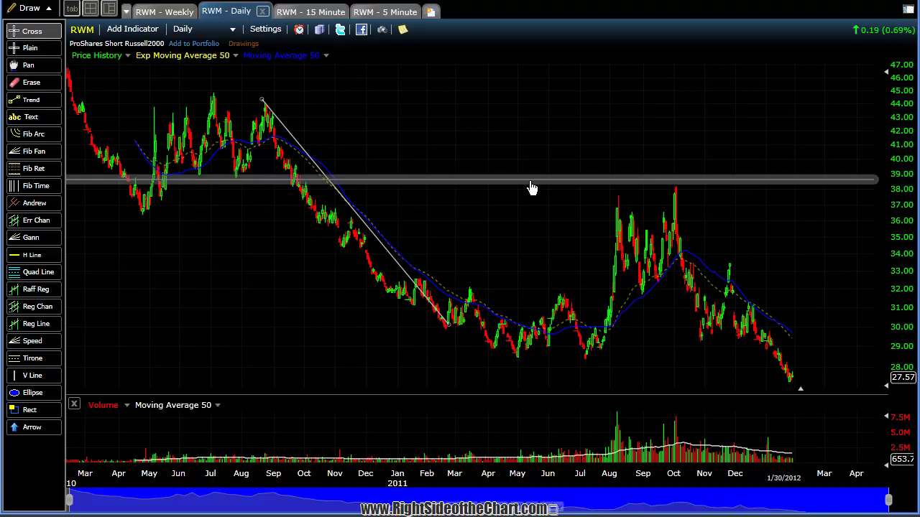
mouse_move(531, 187)
mouse_down()
mouse_move(534, 237)
mouse_move(535, 191)
mouse_up()
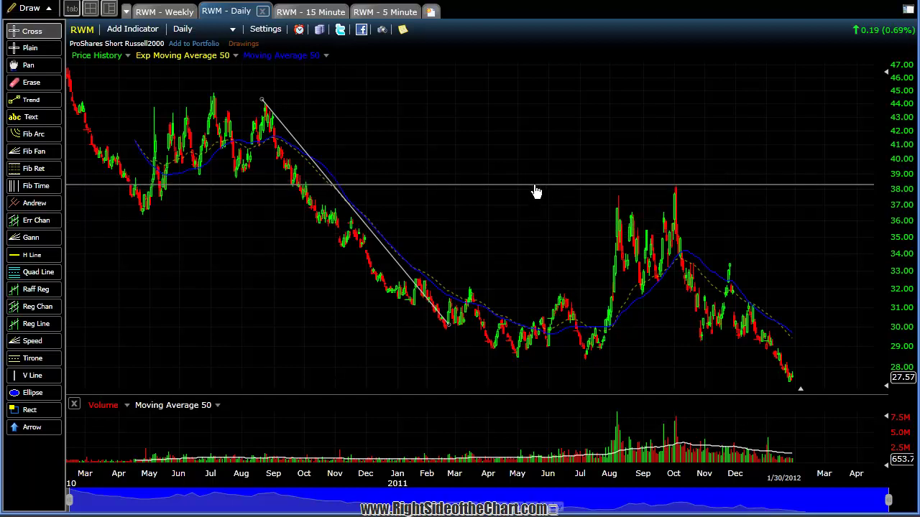
right_click(535, 190)
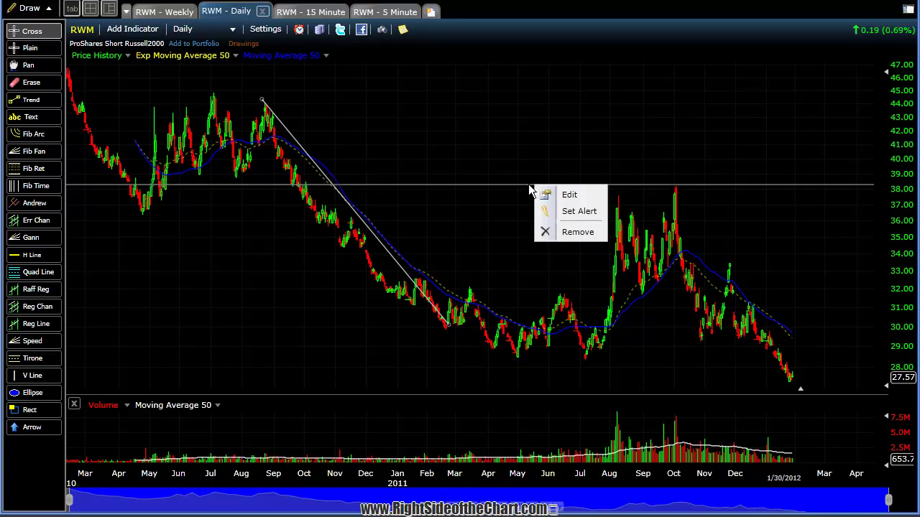
click(576, 232)
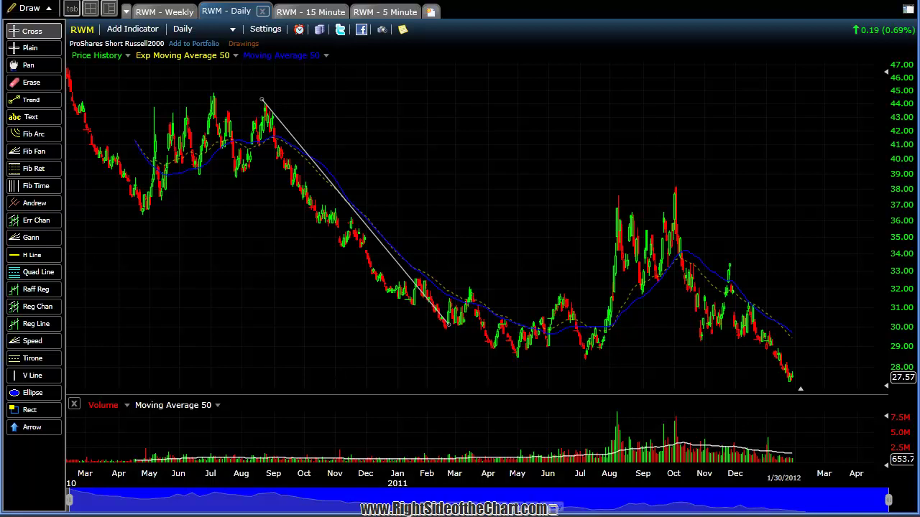
Draw two Fibonacci retracements, from the early July 2010 peak and the late August 2010 peak, both down to about 28.3.
click(34, 169)
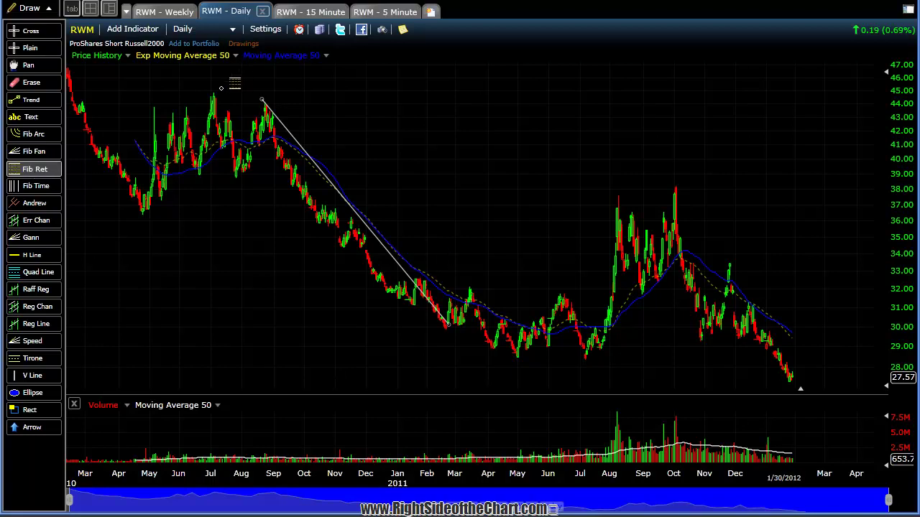
drag(212, 91, 386, 364)
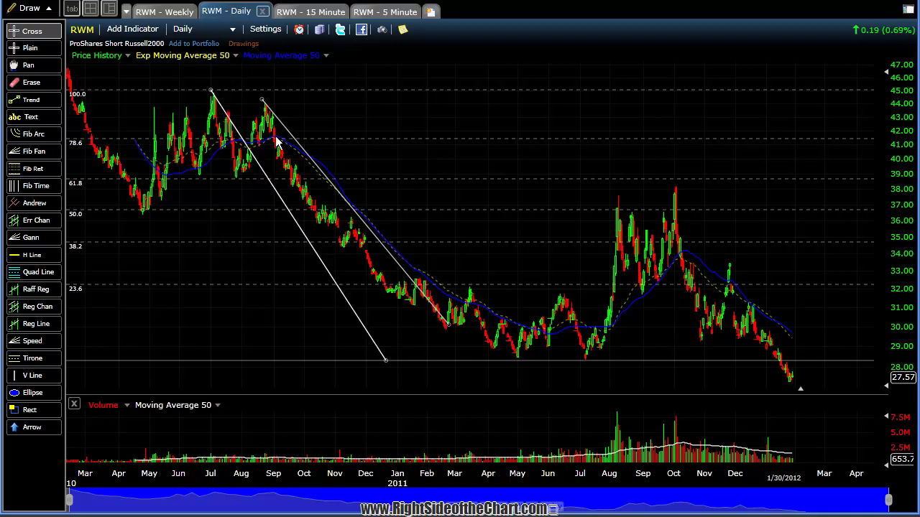
click(34, 169)
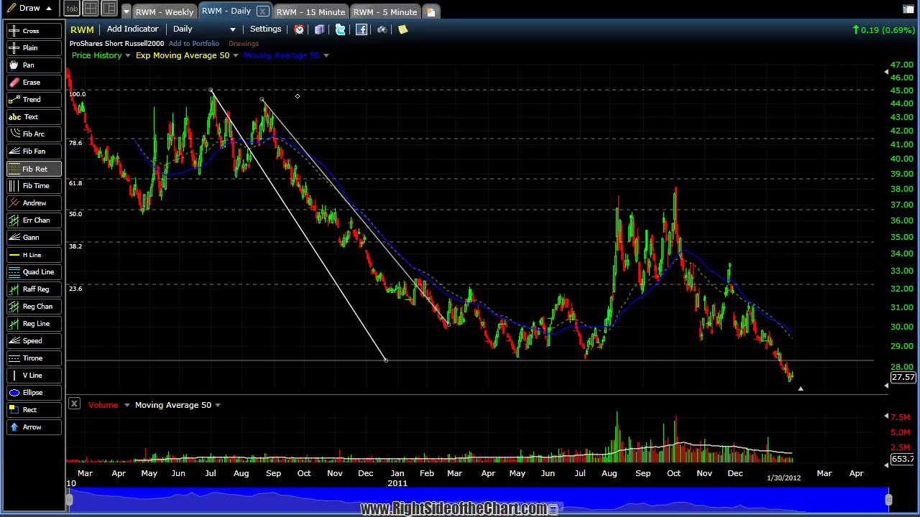
drag(262, 101, 500, 360)
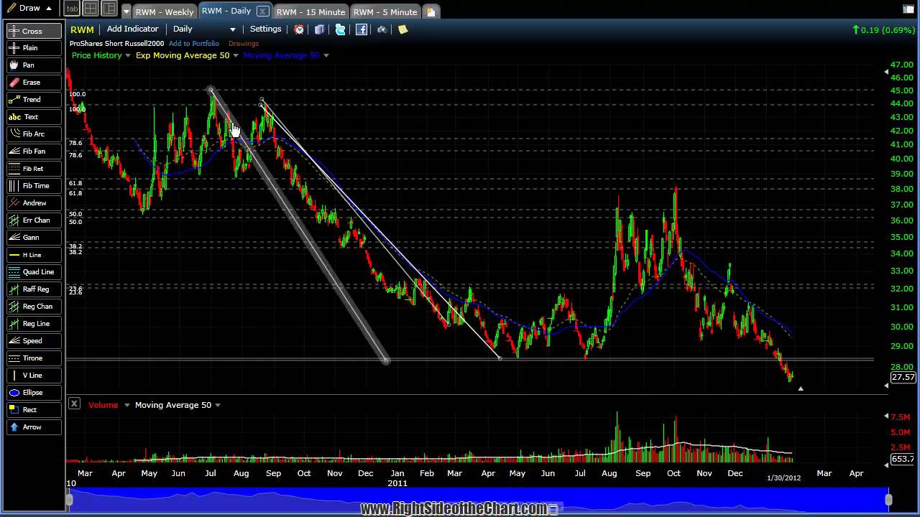
Colour the Fibonacci retracement from the July 2010 peak cyan and hide its 78.60 and 23.60 levels.
right_click(299, 232)
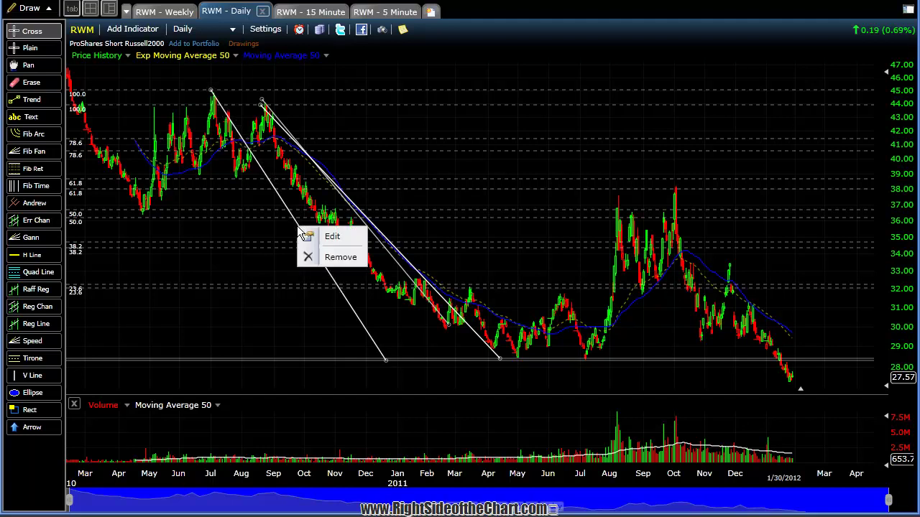
click(333, 239)
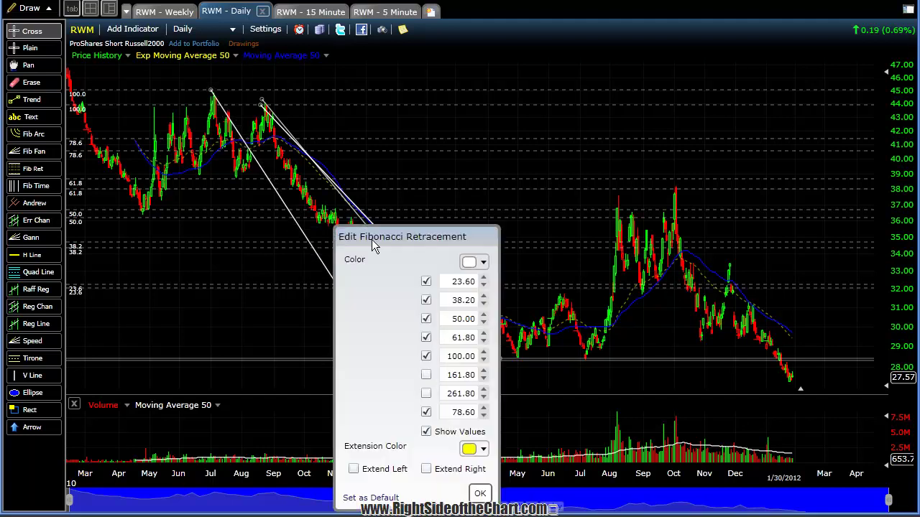
click(484, 262)
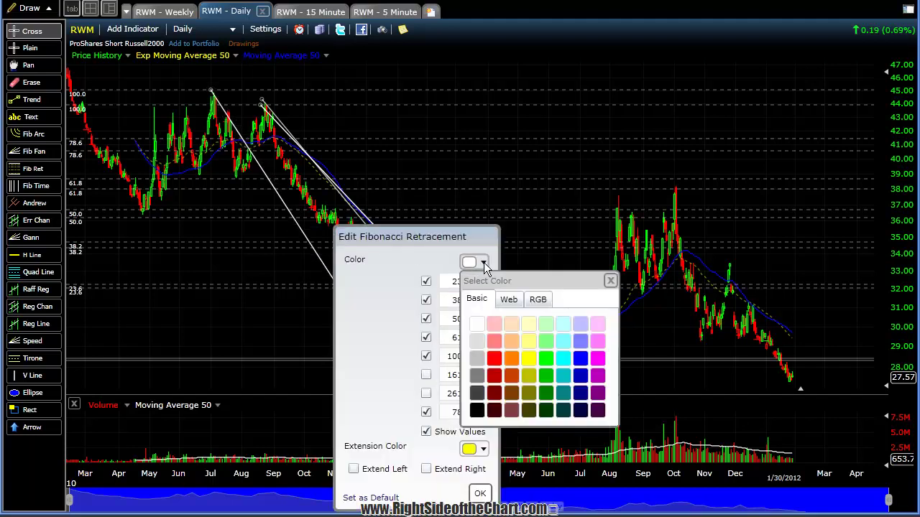
click(563, 357)
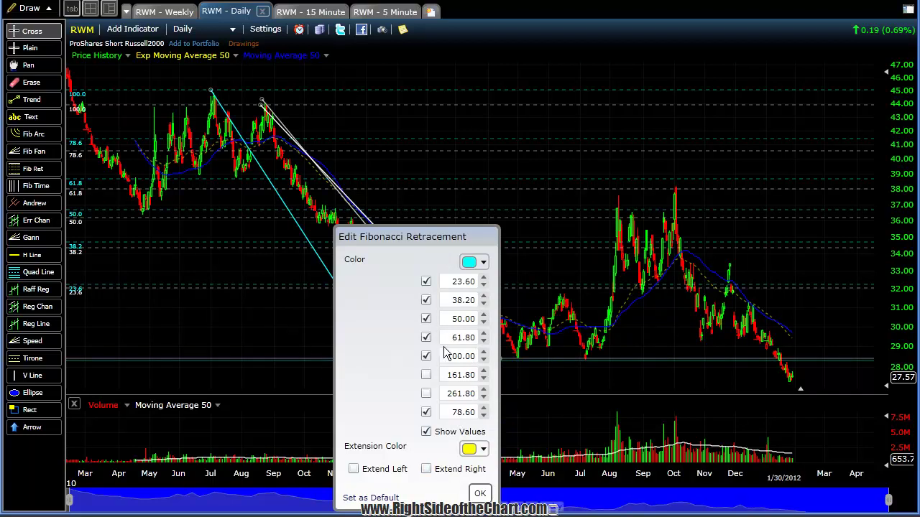
click(426, 412)
click(426, 281)
click(480, 494)
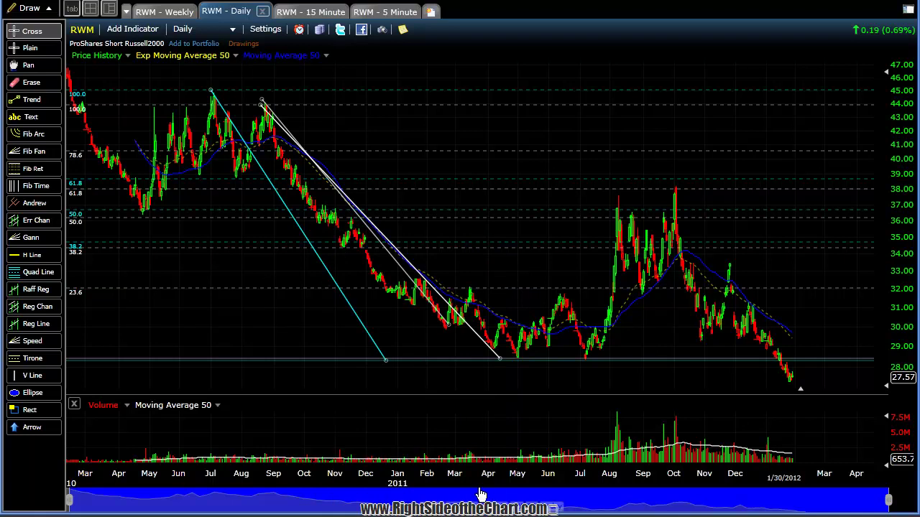
Remove the cyan Fibonacci retracement and erase the white one, keeping the original trend line.
right_click(346, 306)
click(386, 332)
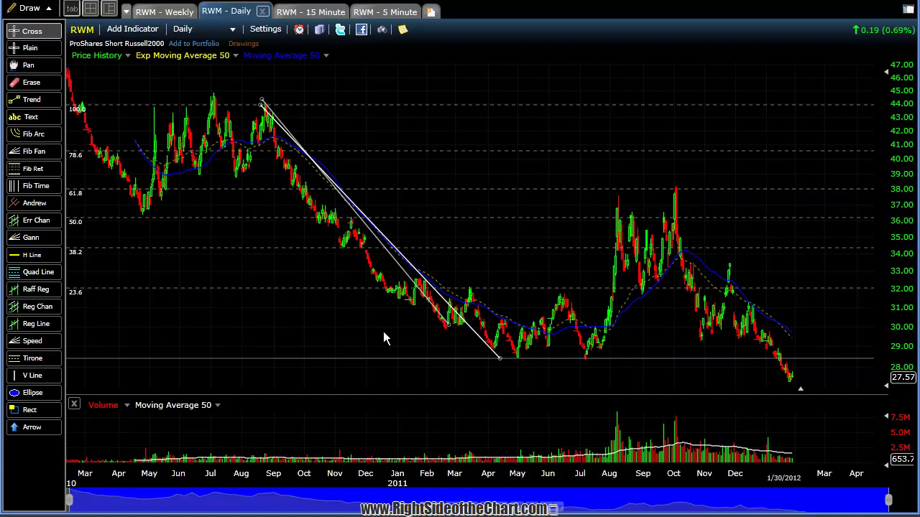
click(31, 85)
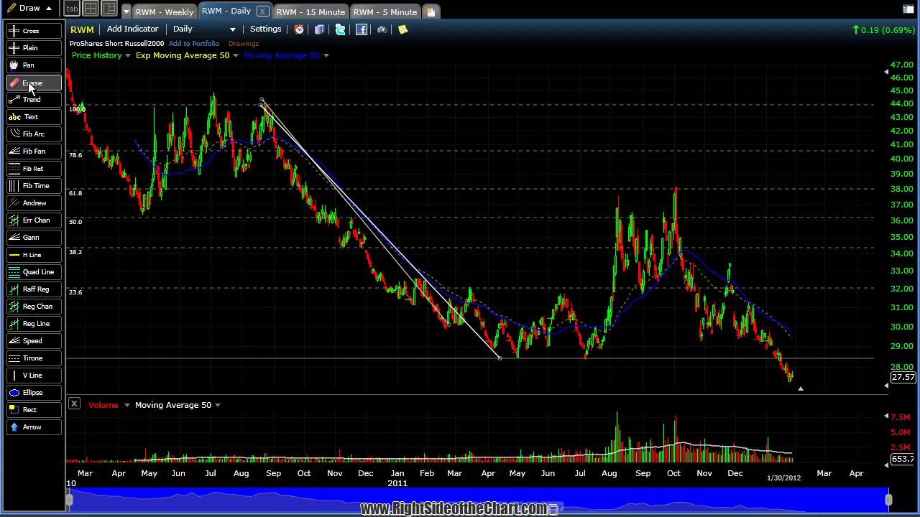
click(424, 270)
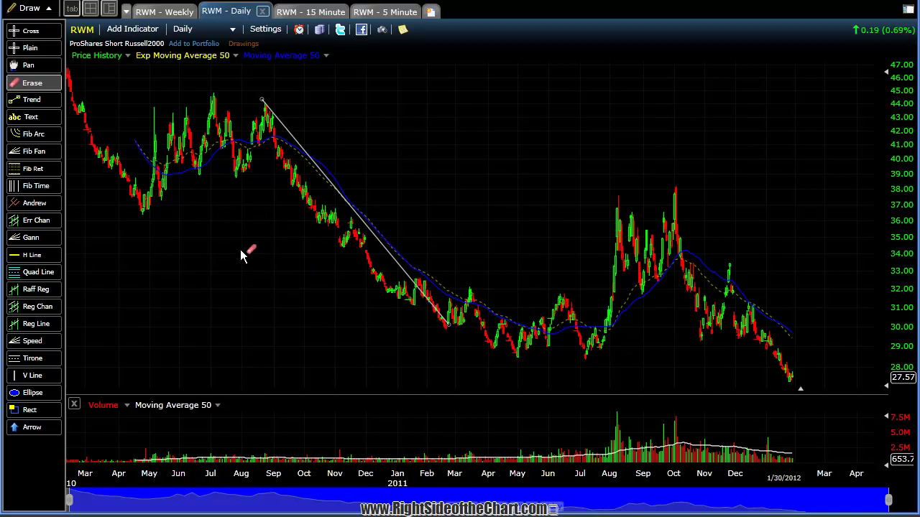
Try the cross pointer and the error channel tool, and set the chart pointer to plain.
click(30, 33)
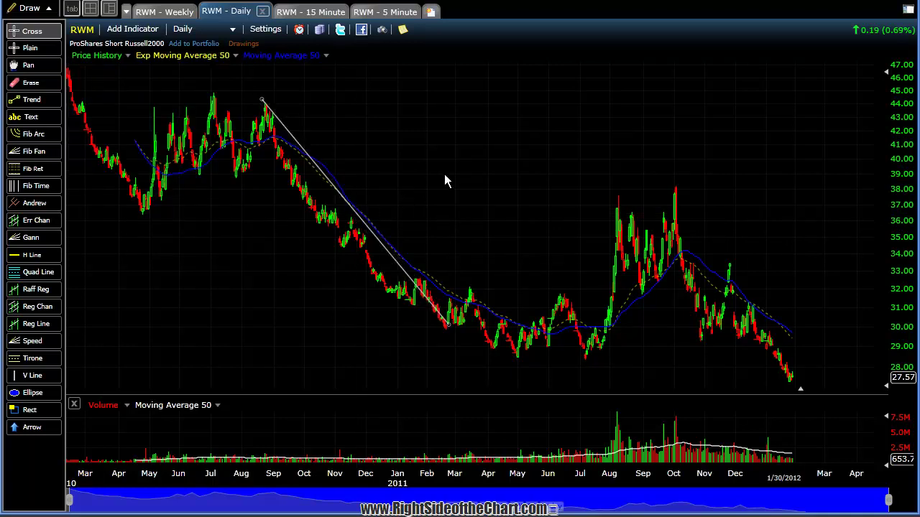
click(30, 48)
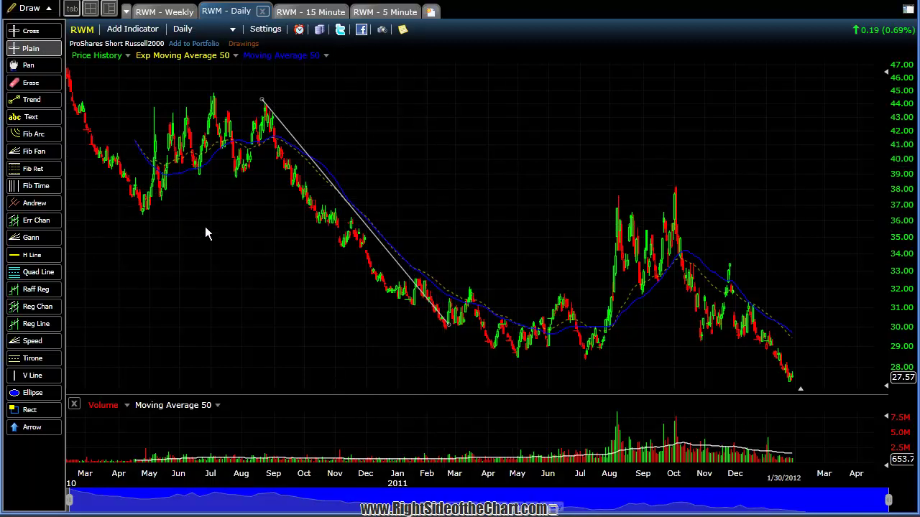
click(29, 219)
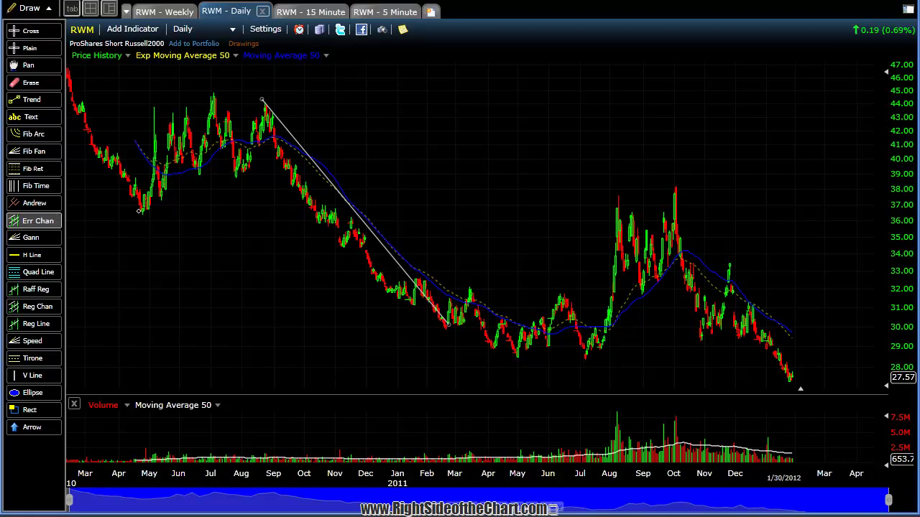
click(32, 48)
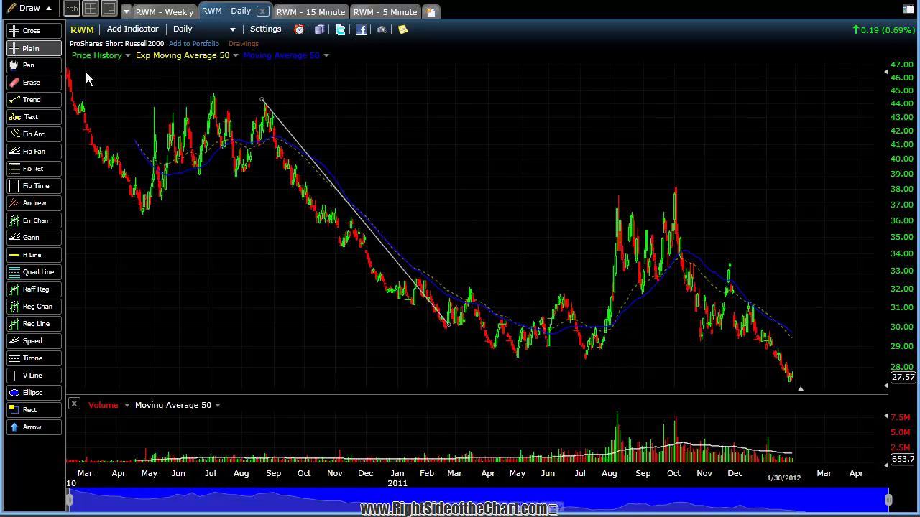
Draw two converging trend lines to late January 2012, from the early October 2011 peak and from the late October 2011 low.
click(40, 102)
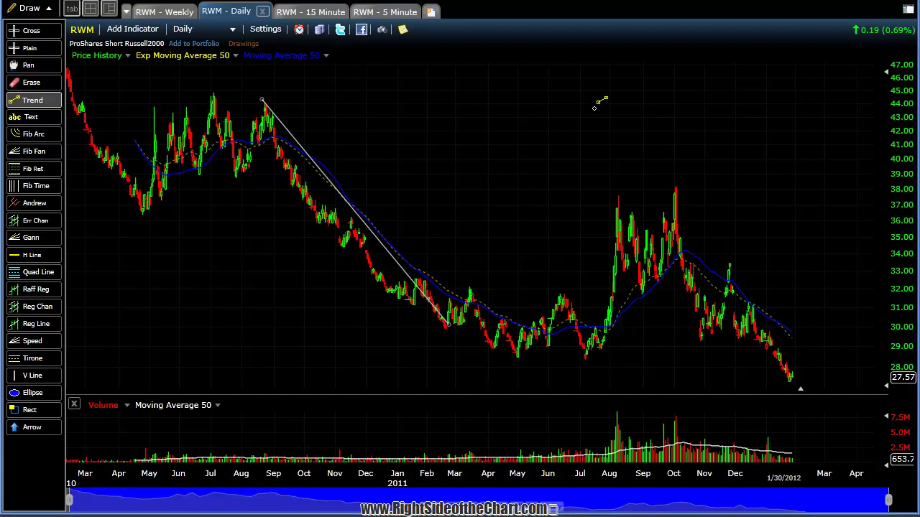
drag(676, 190, 802, 381)
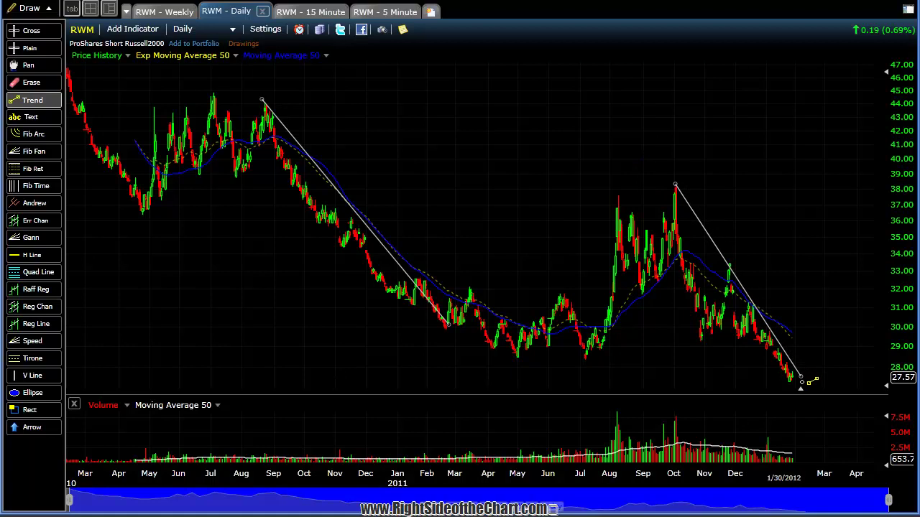
key(Escape)
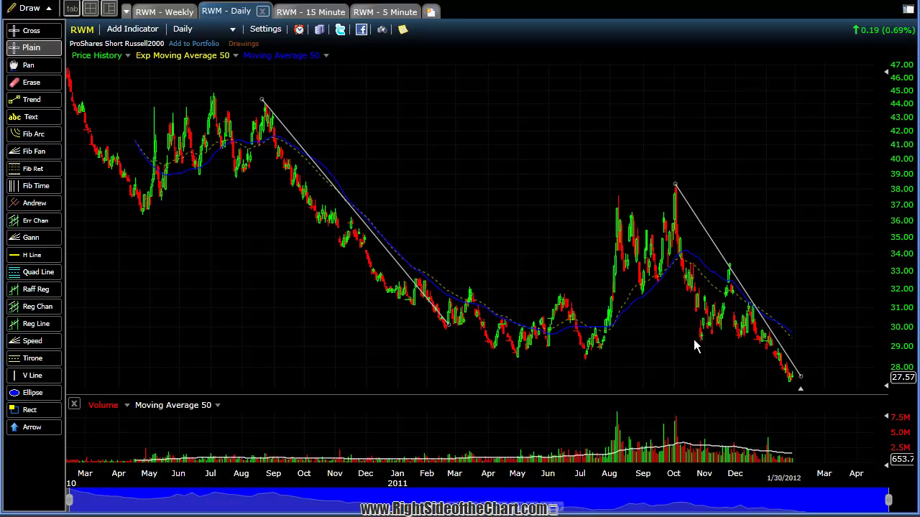
drag(694, 336, 791, 384)
click(715, 351)
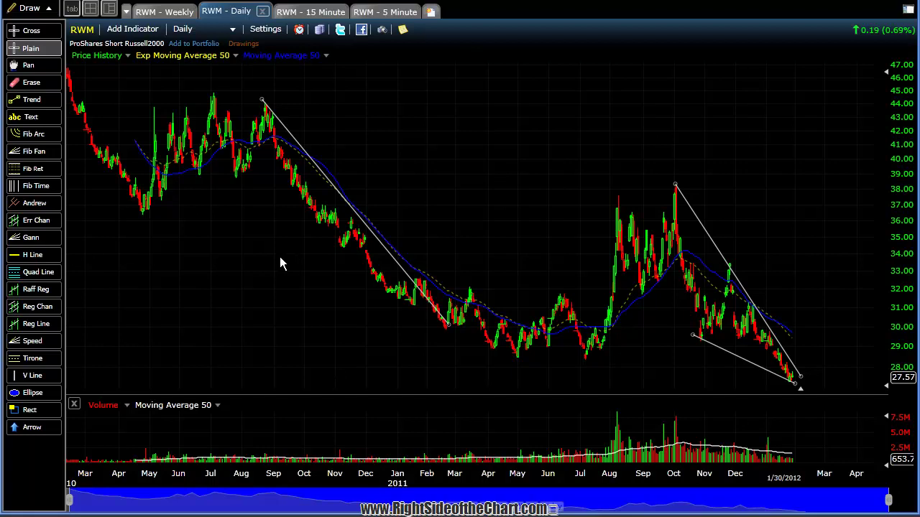
Place horizontal lines at about 35.6 and 38, and remove both of them.
click(32, 255)
click(302, 272)
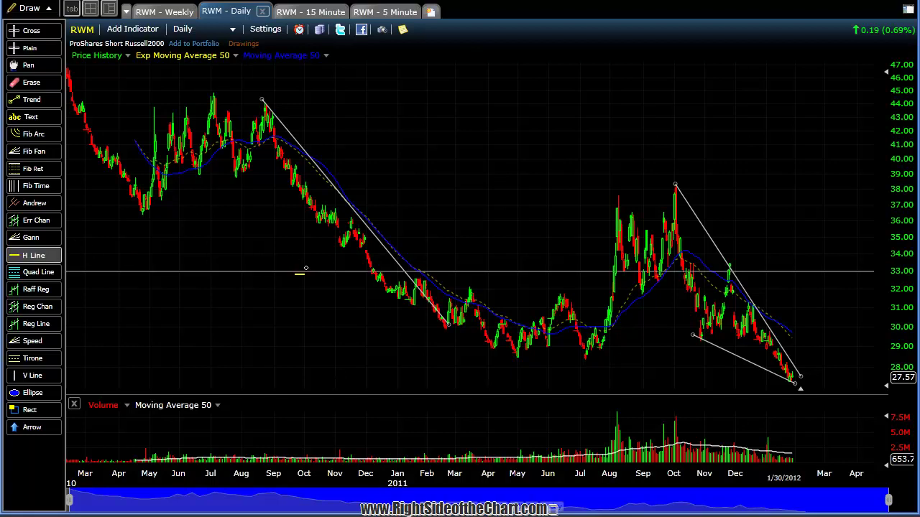
drag(301, 272, 359, 228)
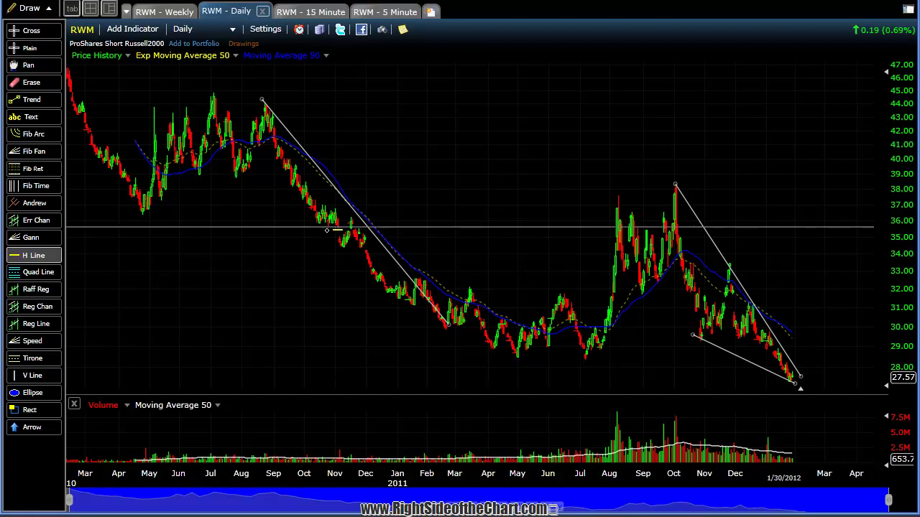
drag(504, 181, 503, 190)
right_click(503, 189)
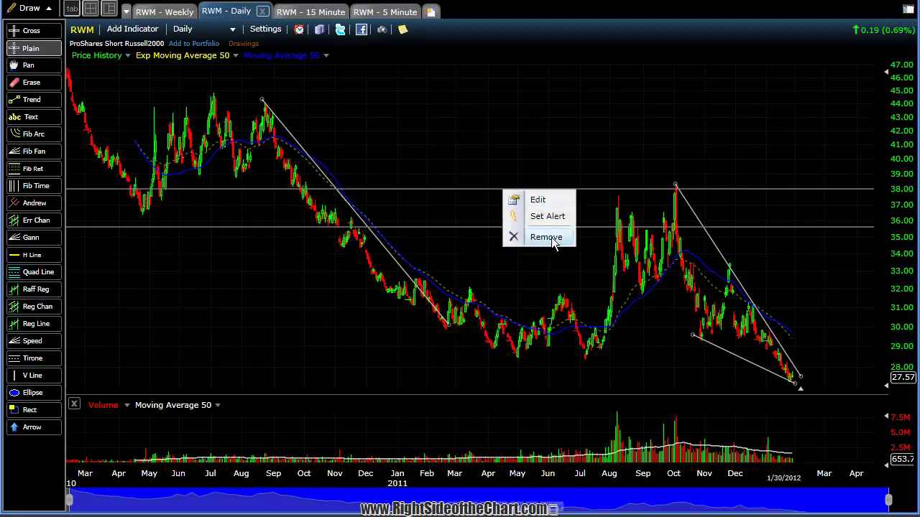
click(552, 240)
right_click(544, 227)
click(586, 274)
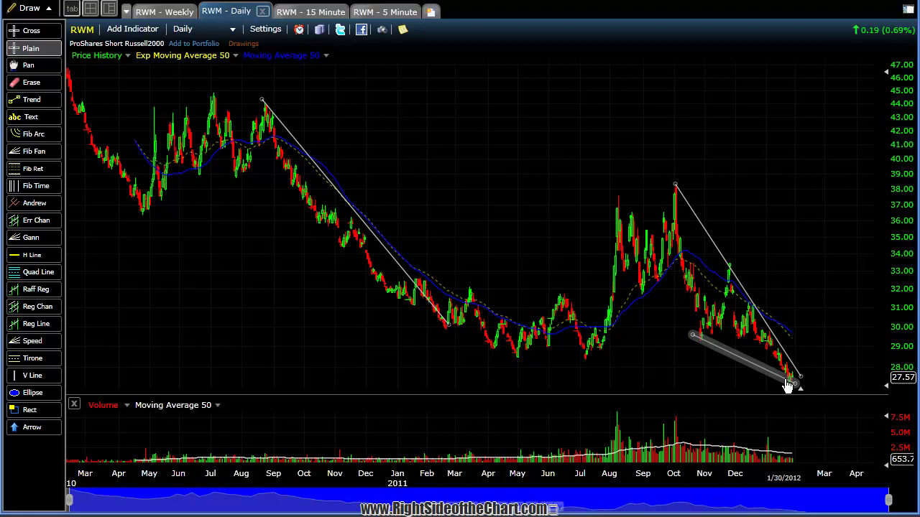
Lower the right end of the lower trend line slightly at the late January 2012 low.
mouse_move(795, 383)
mouse_down()
mouse_move(805, 384)
mouse_move(797, 389)
mouse_up()
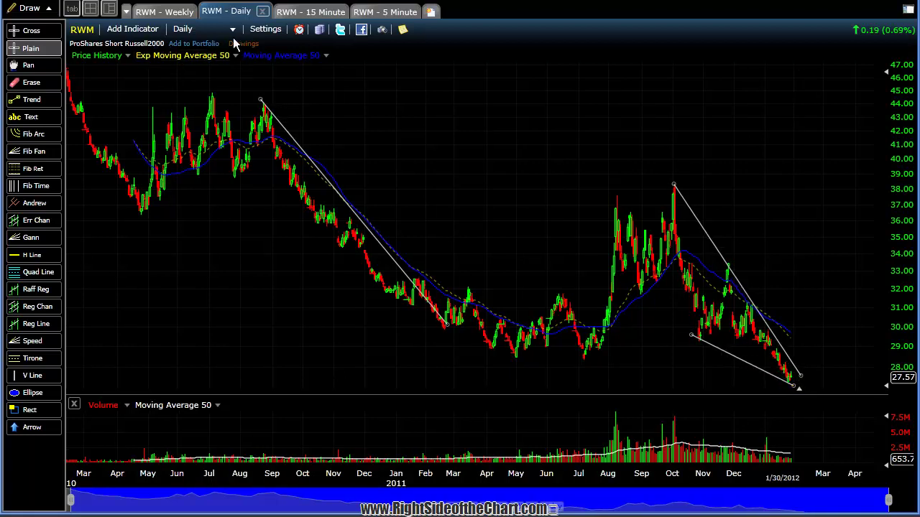
Increase the daily chart's symbol watermark to about a quarter of its range and confirm the chart settings.
click(269, 32)
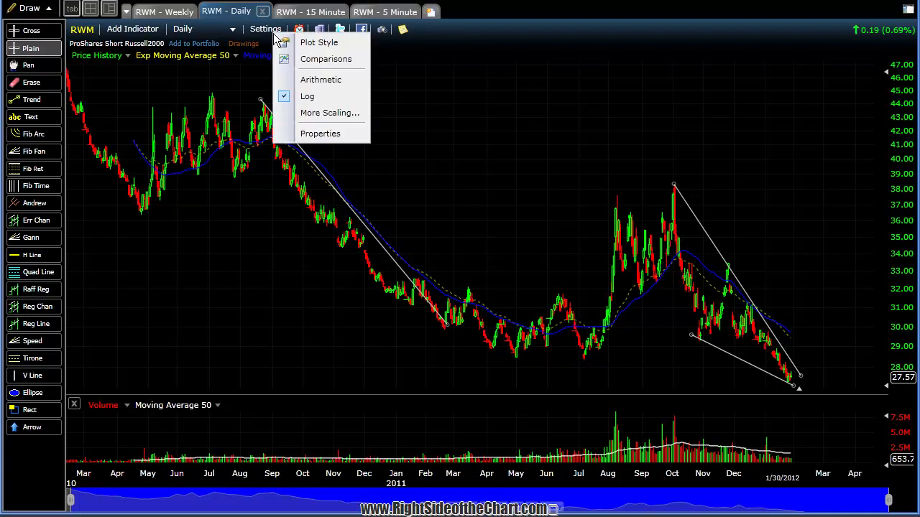
click(320, 136)
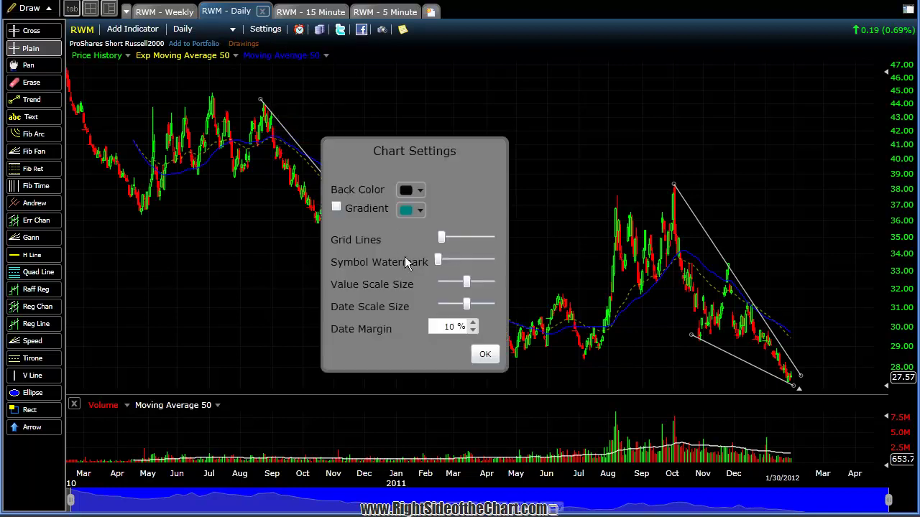
drag(439, 263, 454, 261)
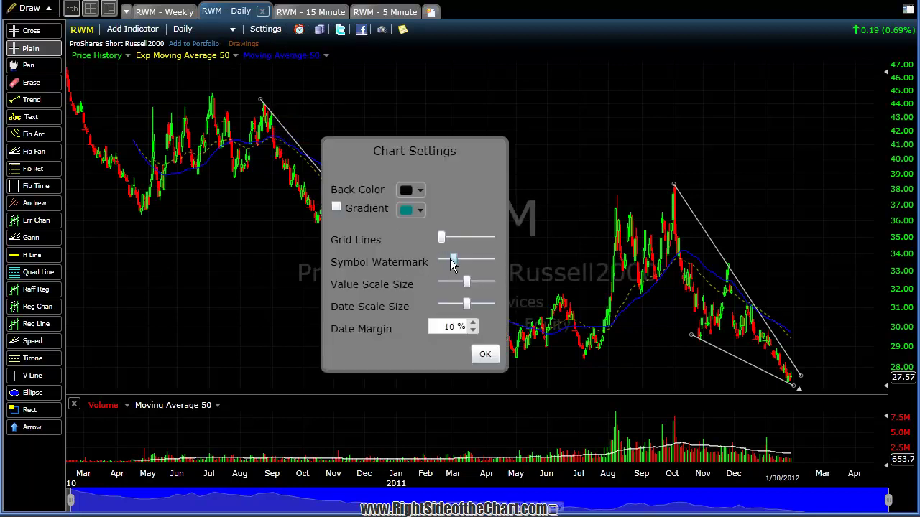
click(485, 354)
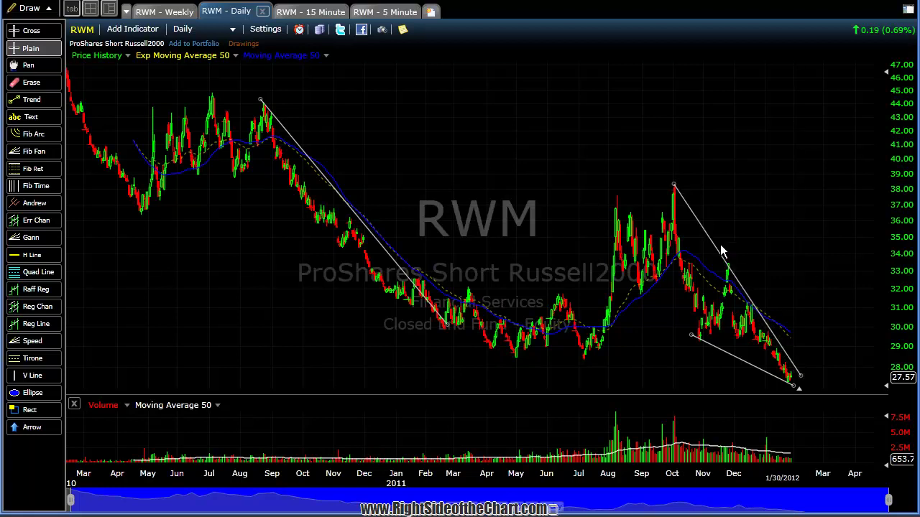
Create an alert on the trend line descending from the early October 2011 peak, triggering once only and expiring in one month.
right_click(745, 295)
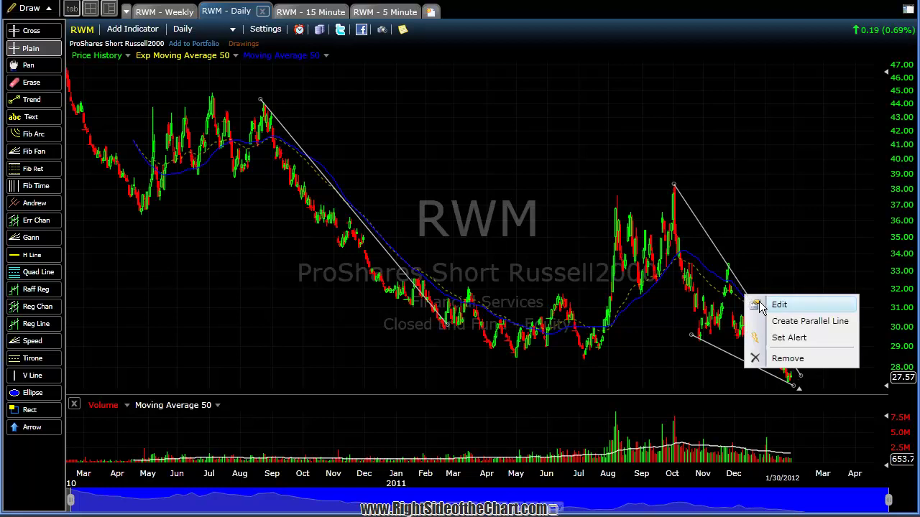
click(780, 341)
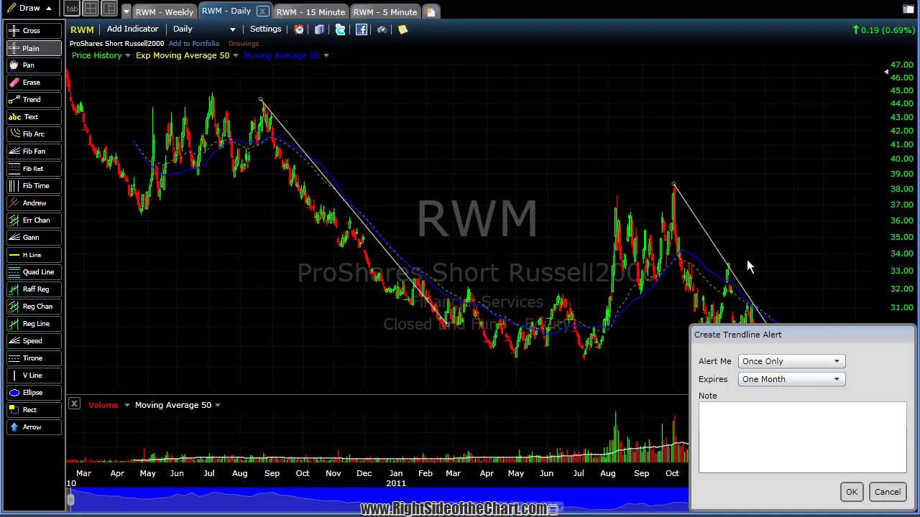
click(802, 362)
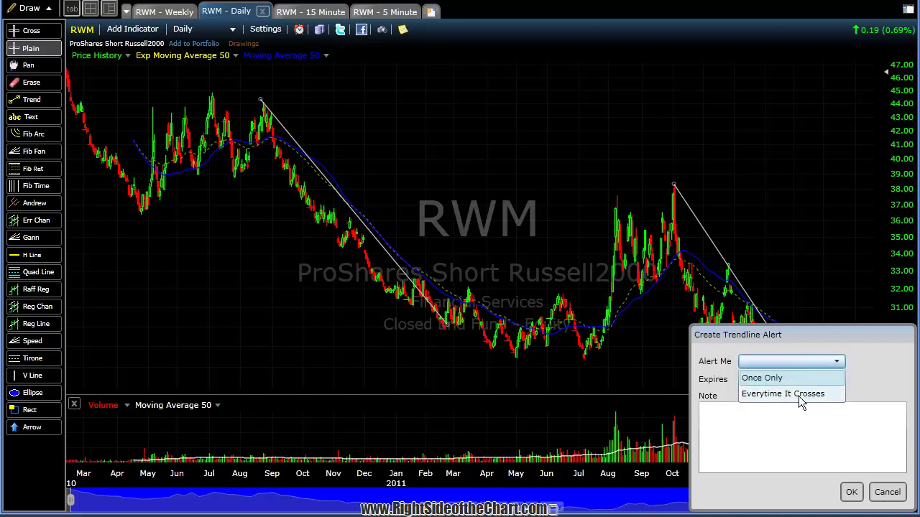
click(798, 378)
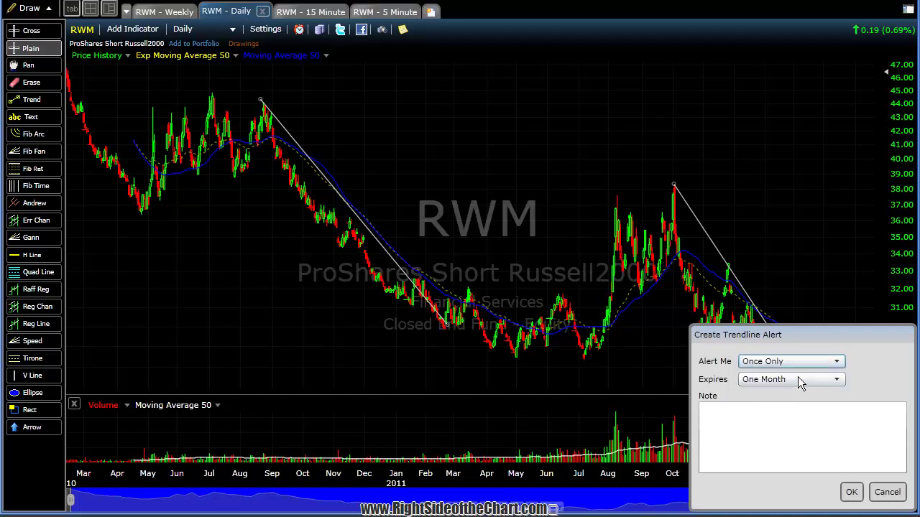
click(802, 379)
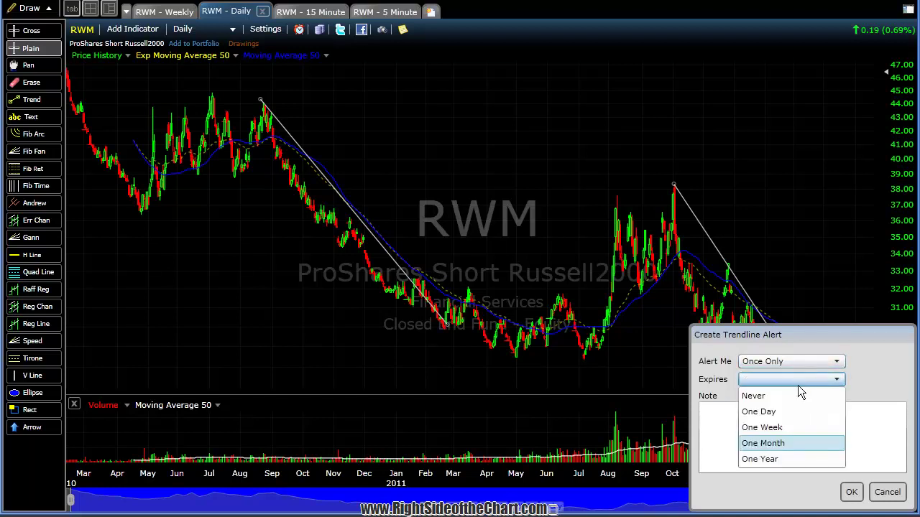
click(788, 444)
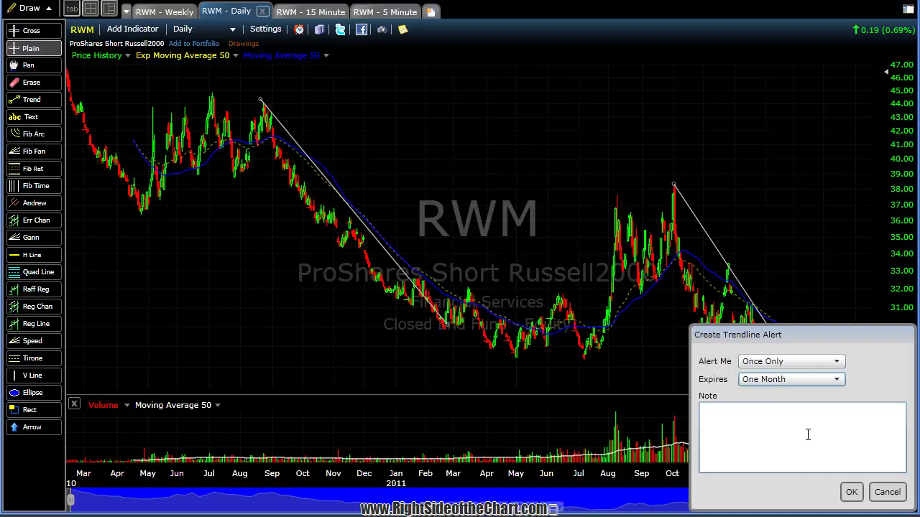
click(852, 495)
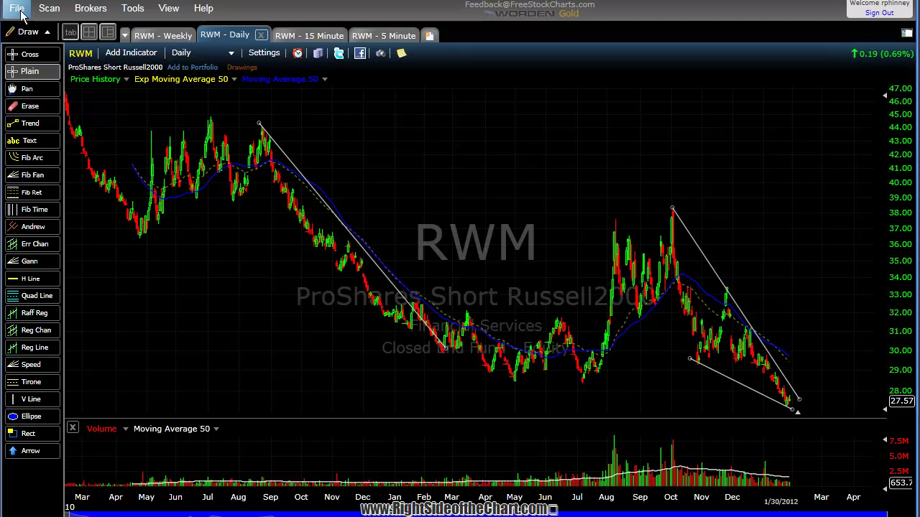
Save the current chart layout under the name "layout 2".
click(16, 10)
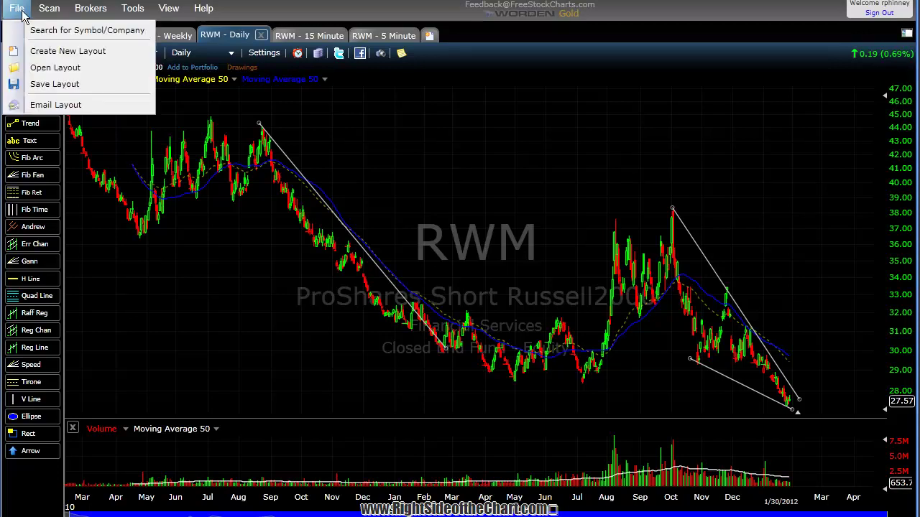
click(43, 84)
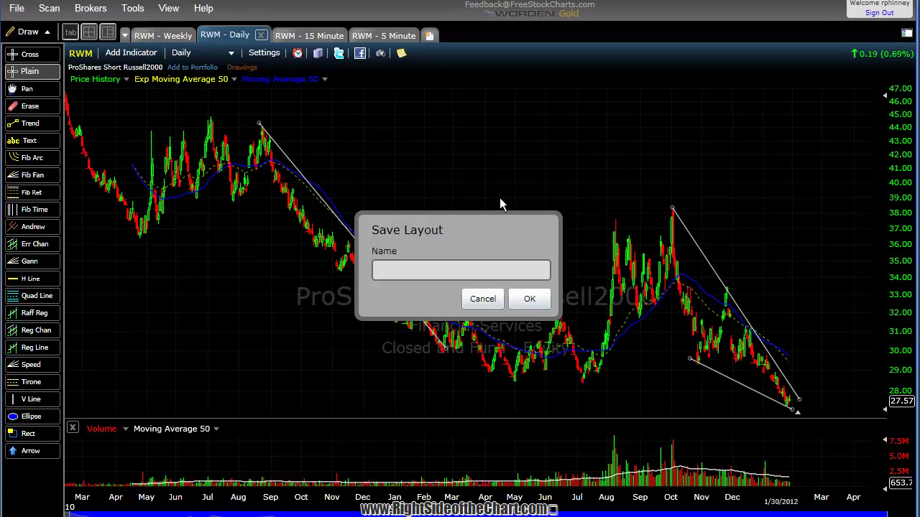
text(layout 2)
click(529, 302)
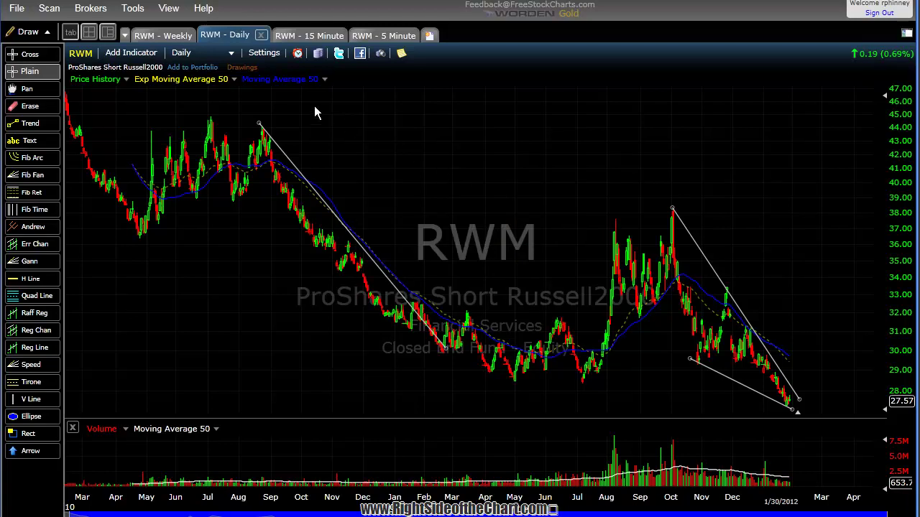
View the 5-minute chart, compare the four charts in the grid and large-plus-side arrangements, and return to the tabbed daily chart.
click(393, 40)
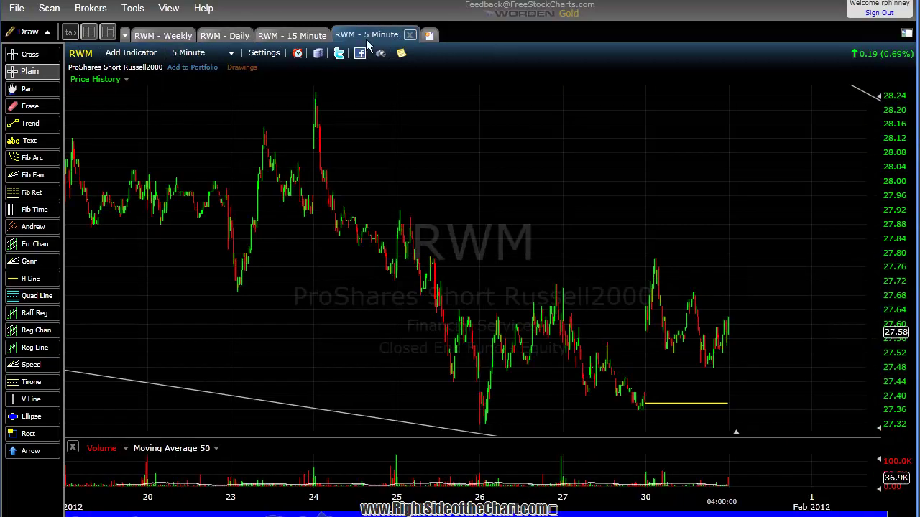
click(225, 35)
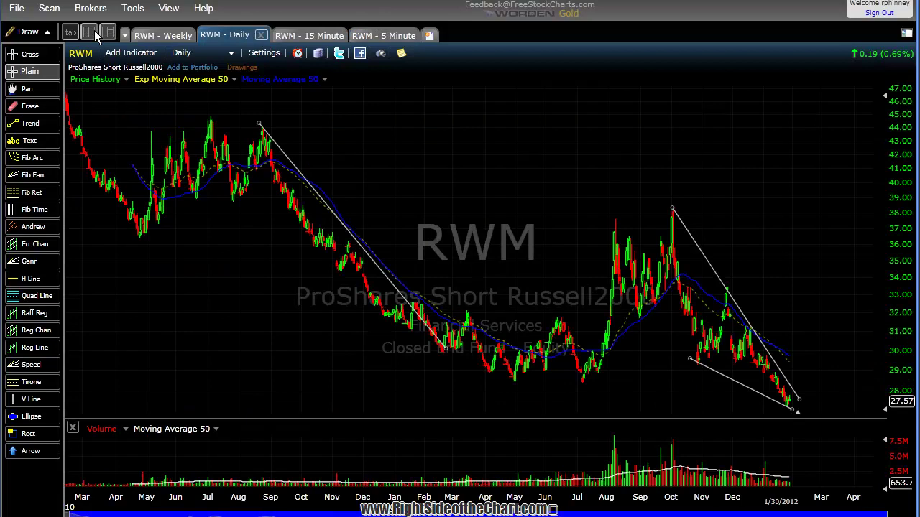
click(89, 33)
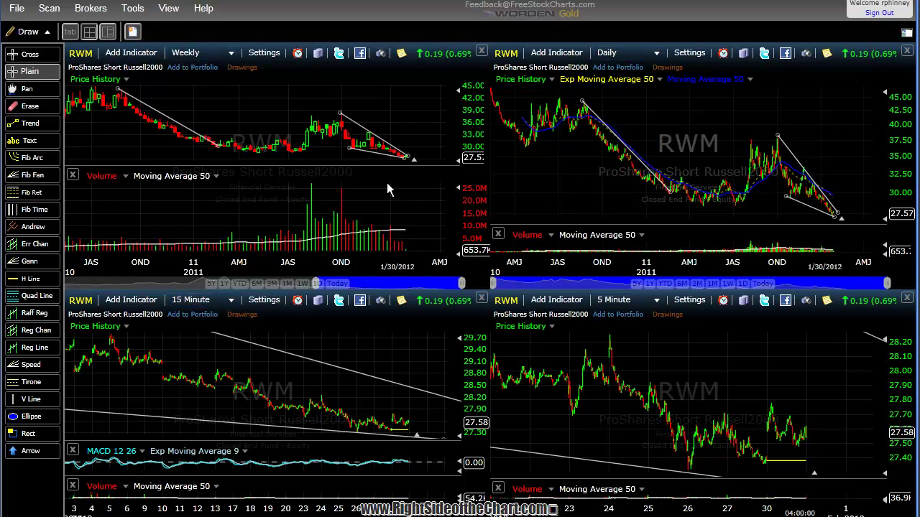
click(110, 32)
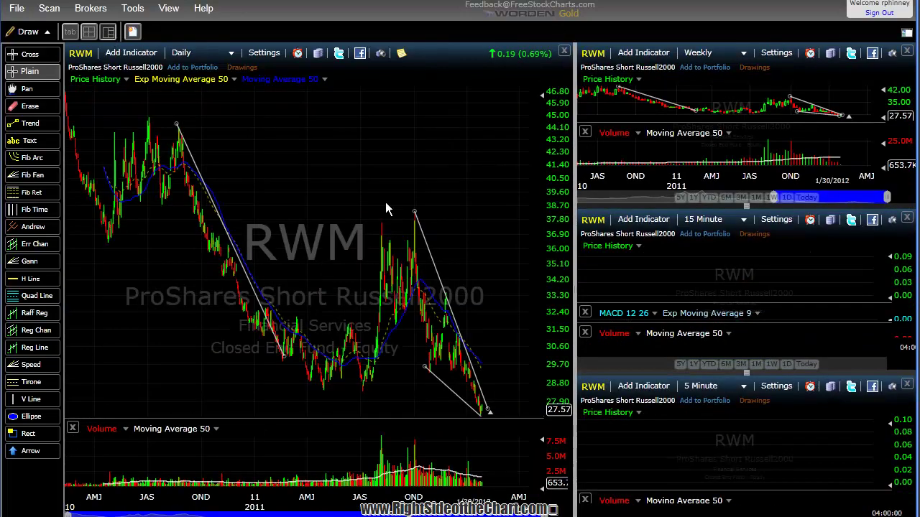
click(69, 32)
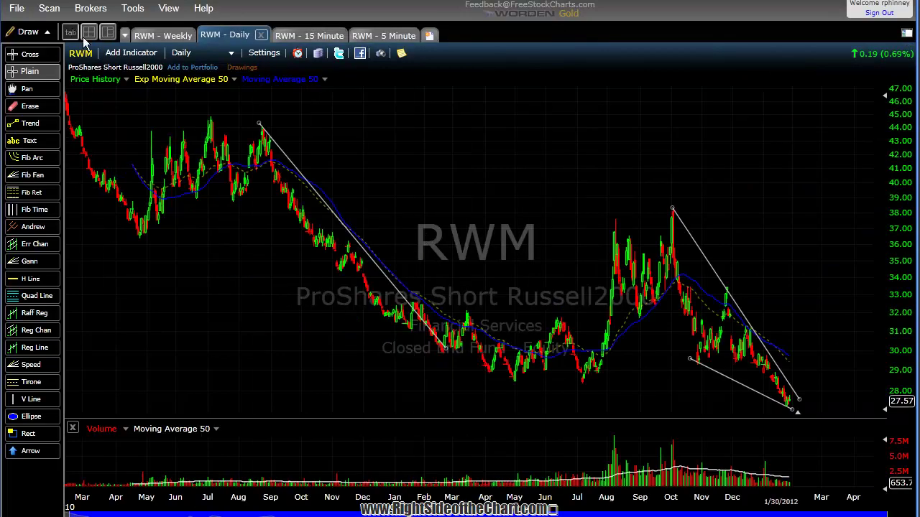